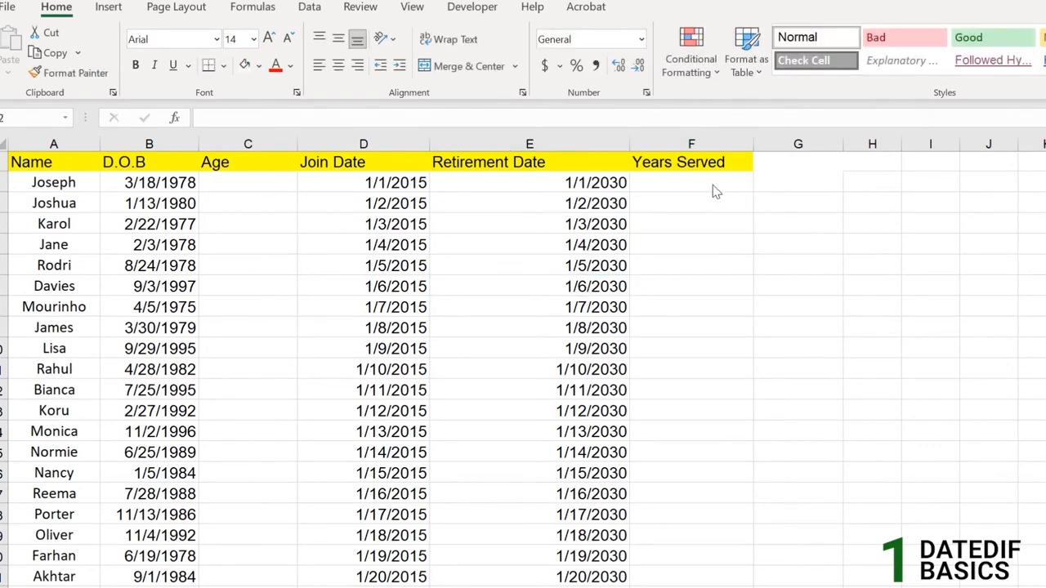
Step: Enter =DATEDIF(D2,E2,"Y") in cell F2 to calculate the full years between the join and retirement dates
left_click(677, 186)
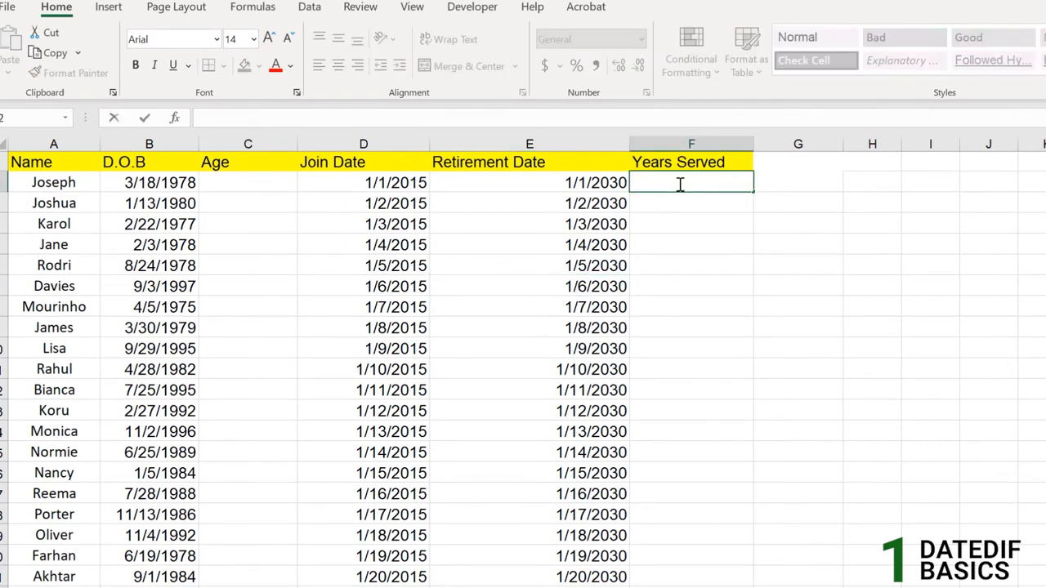
type("=DATEDIF")
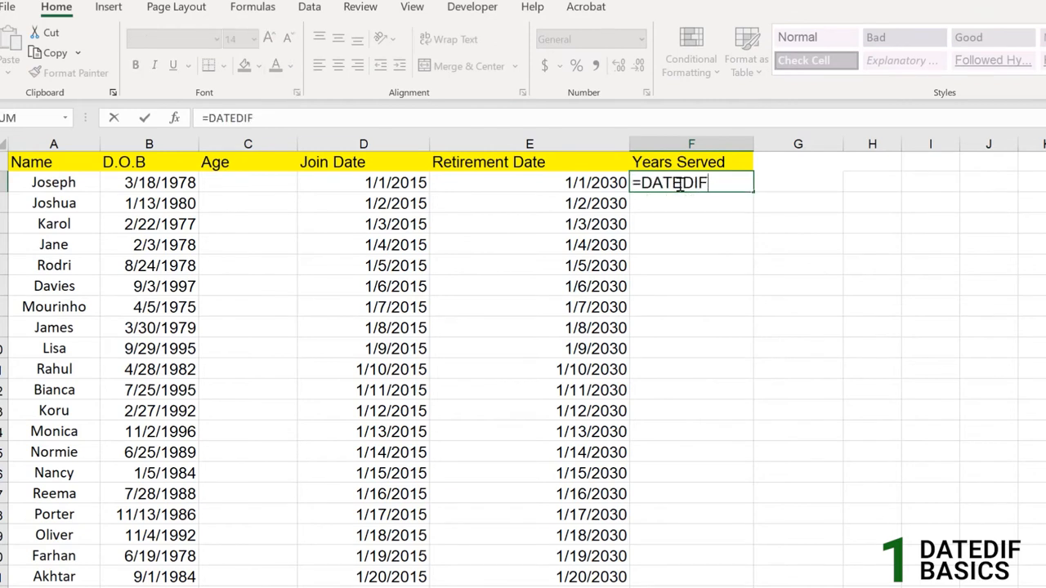
key("BackSpace")
key("BackSpace")
key("BackSpace")
key("BackSpace")
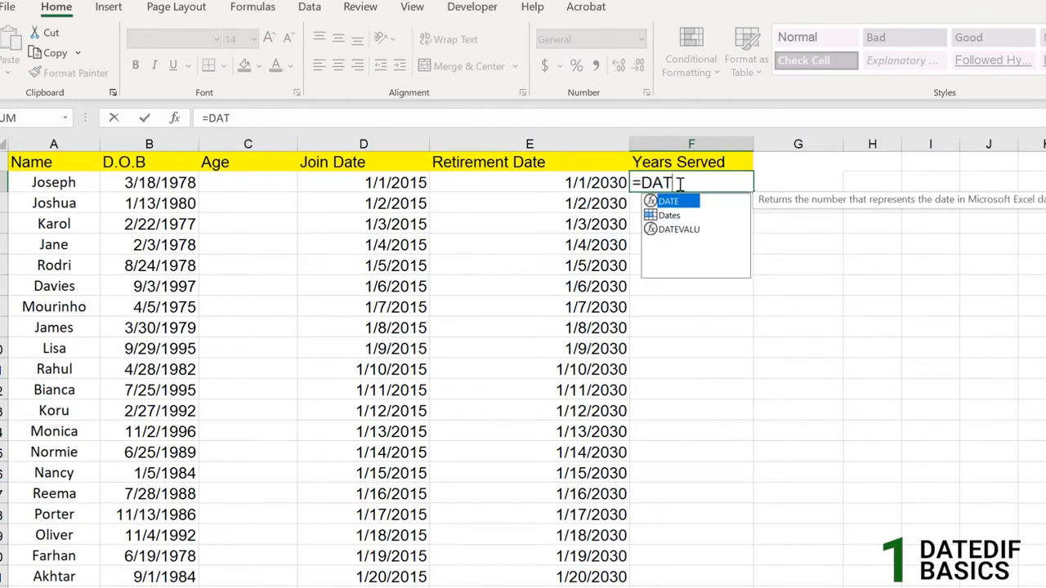
type("E")
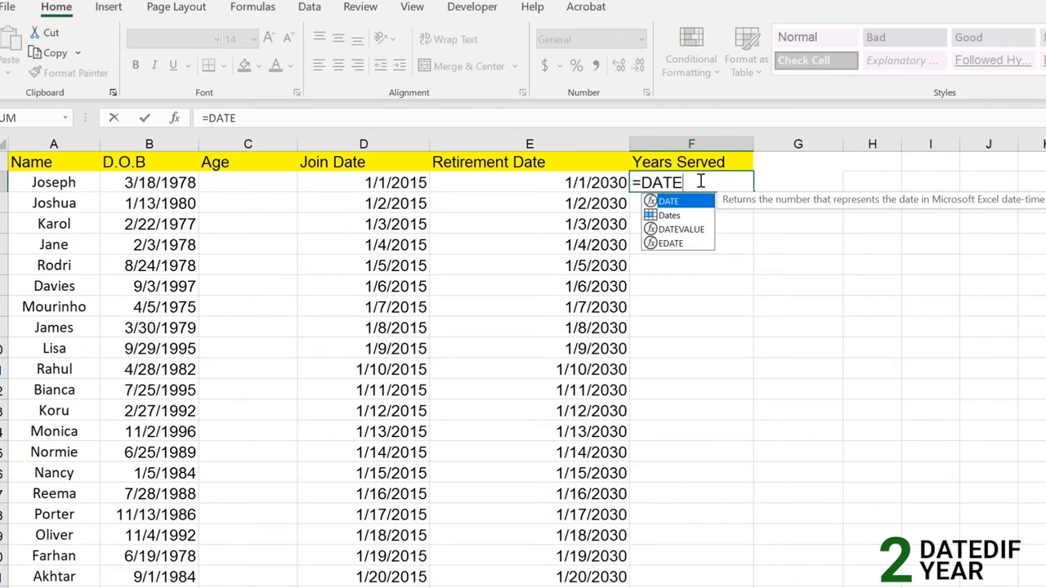
type("DIF")
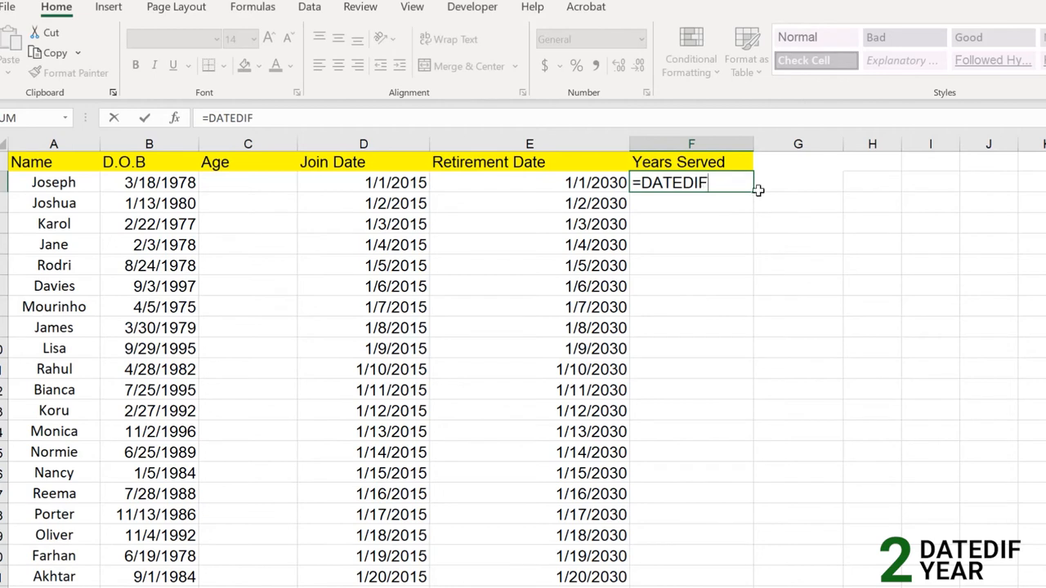
type("(")
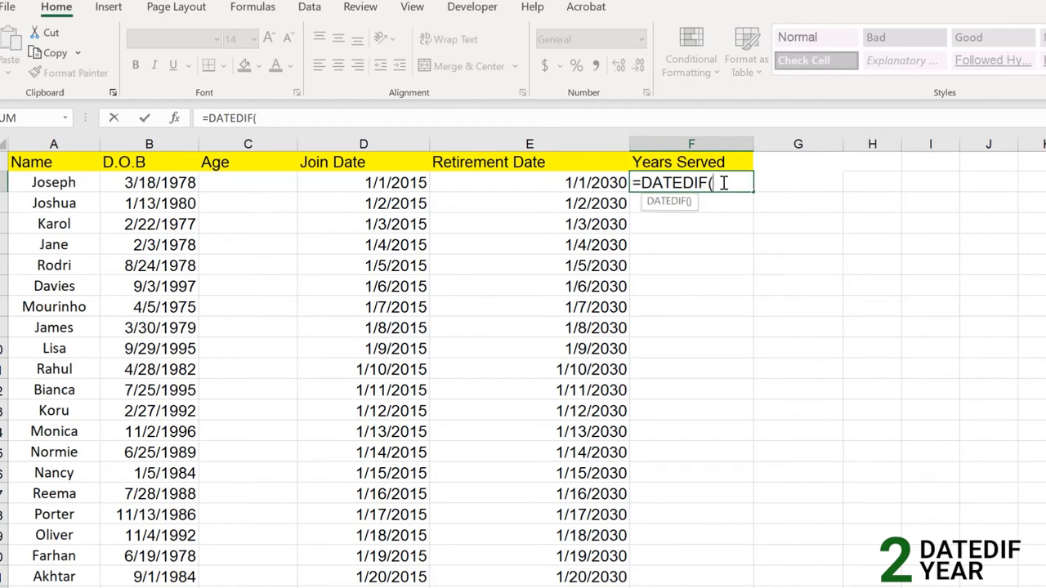
left_click(364, 182)
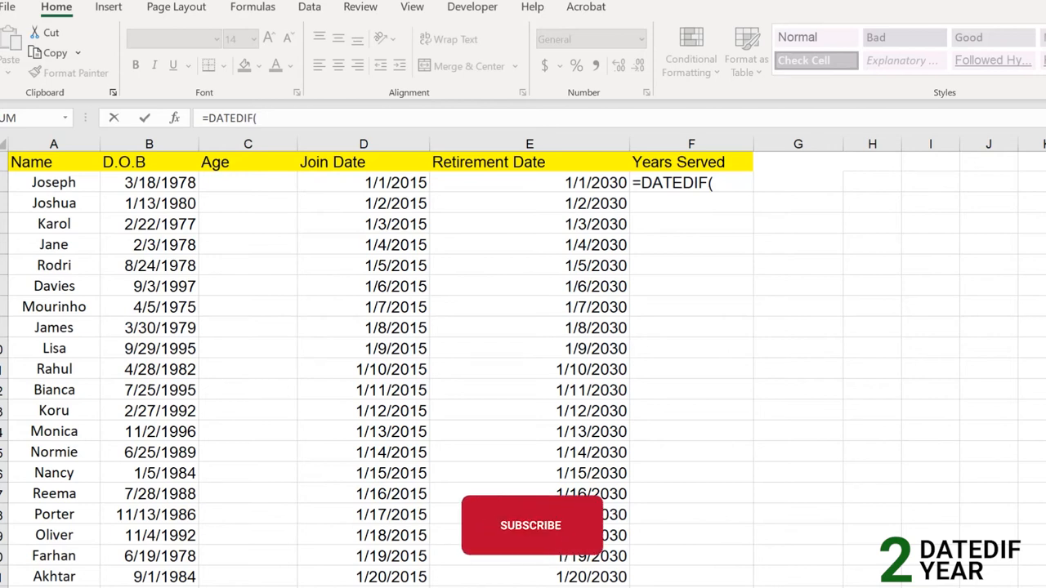
left_click(733, 184)
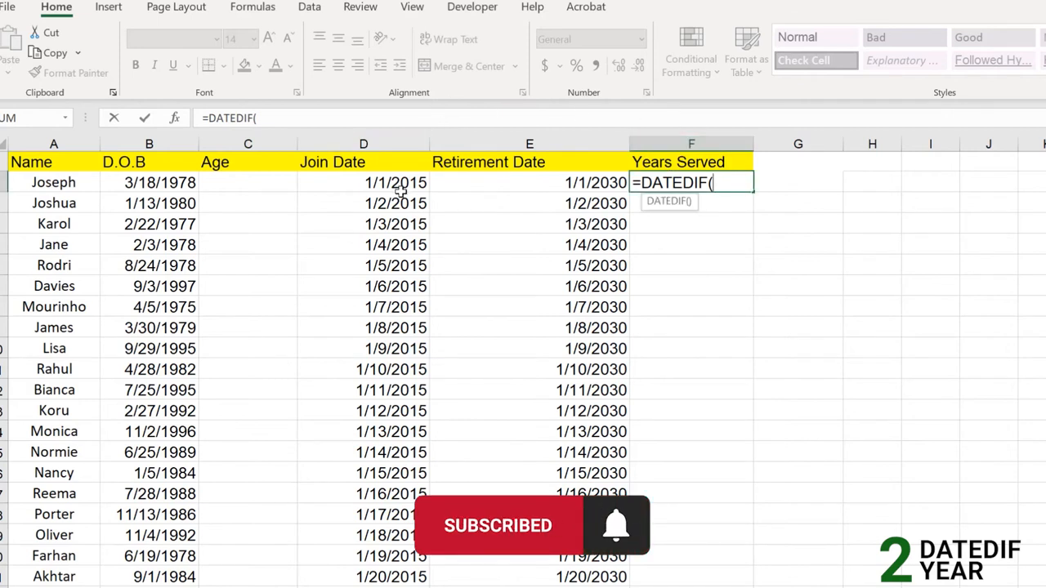
left_click(400, 185)
type(",")
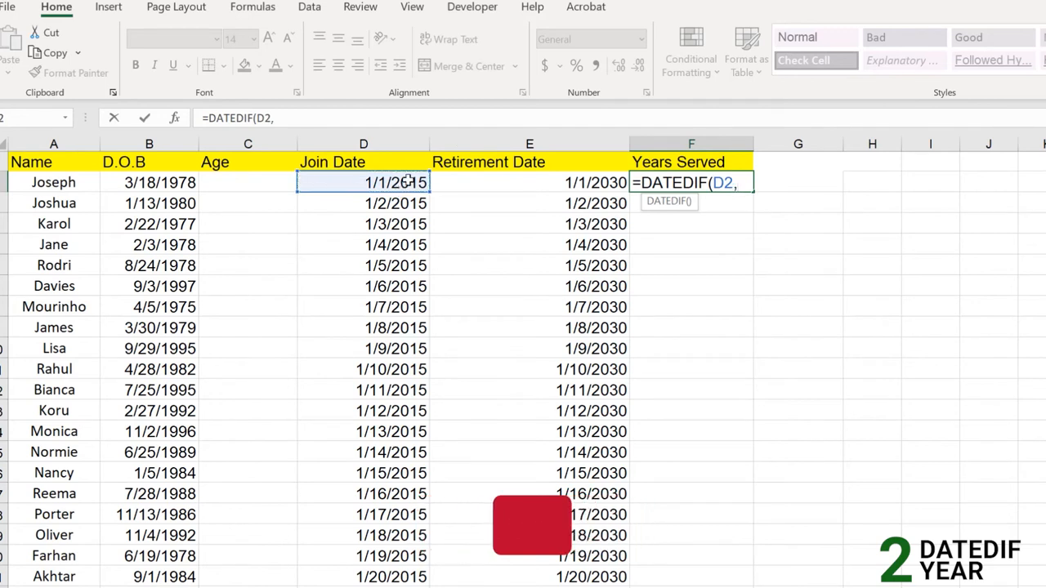
left_click(592, 183)
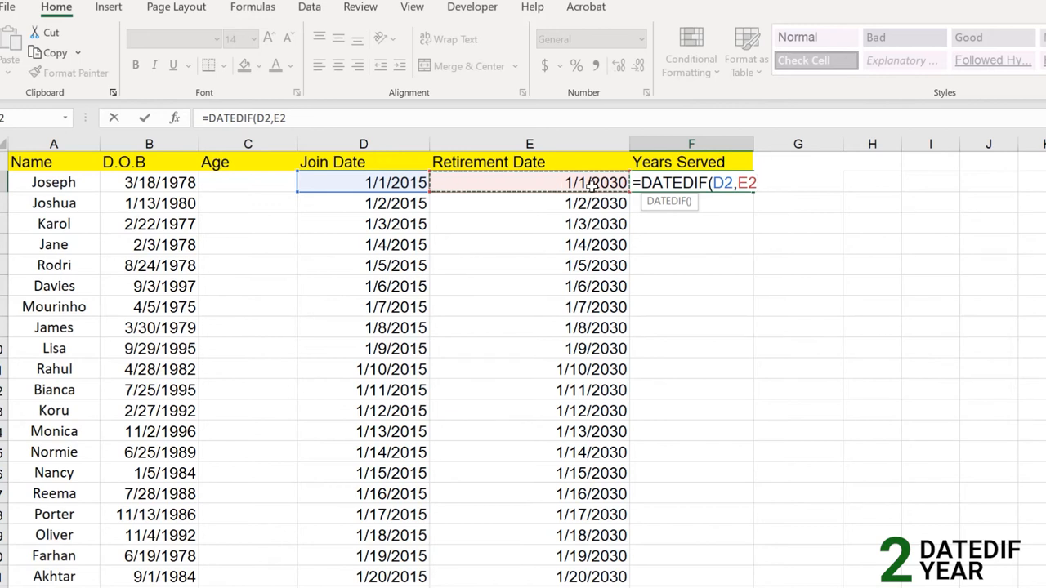
type(",")
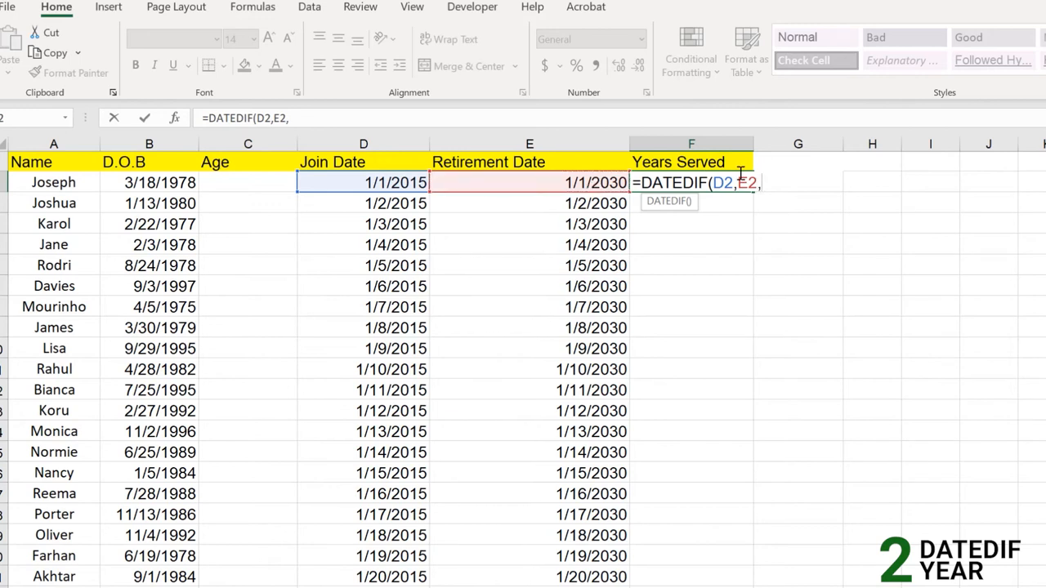
type("\"")
type("Y\")")
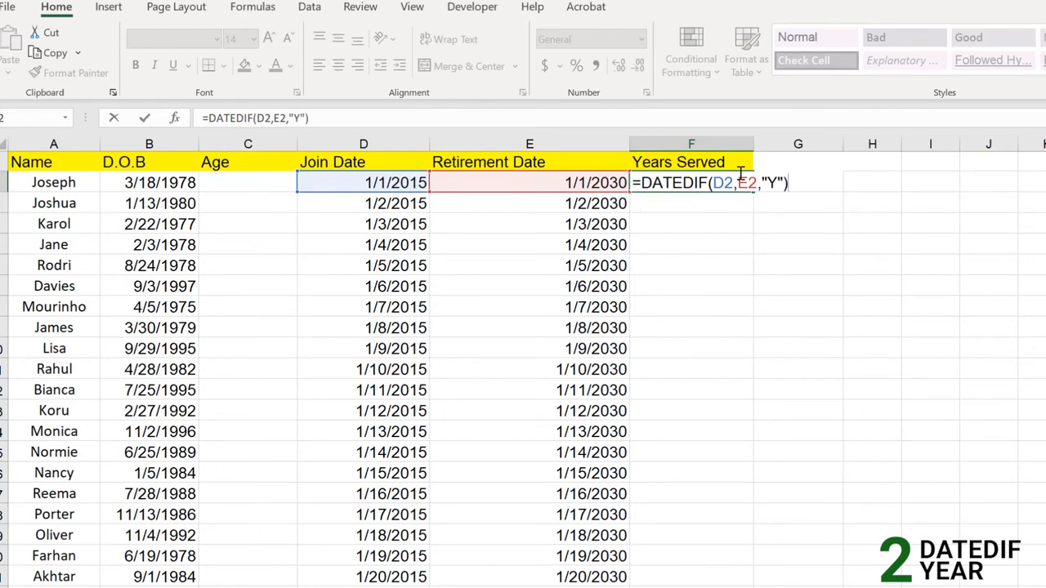
key("Return")
left_click(741, 181)
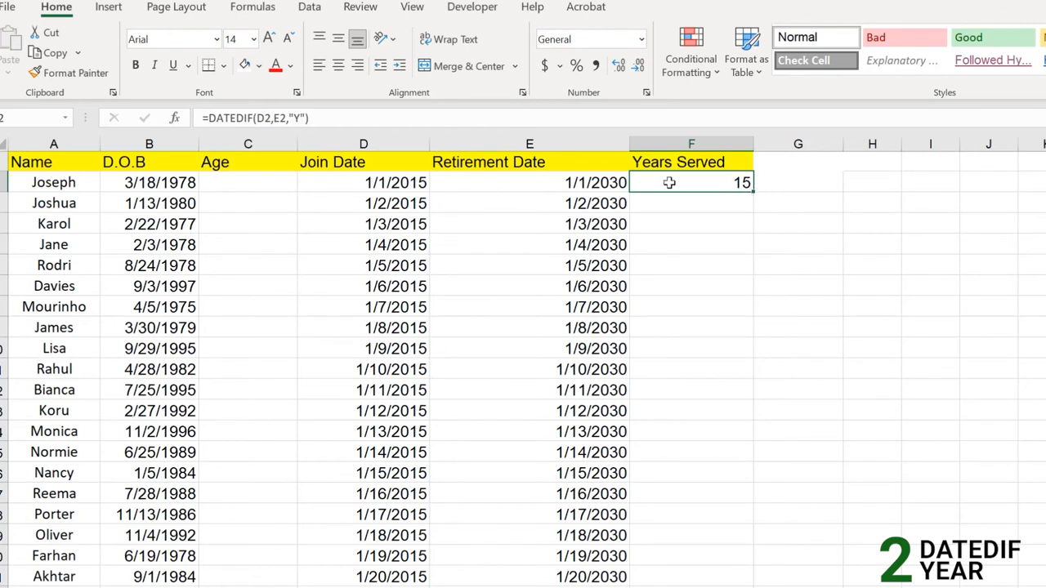
Step: Check the join and retirement dates in D2 and E2 against the Years Served result in F2
left_click(425, 186)
left_click(590, 188)
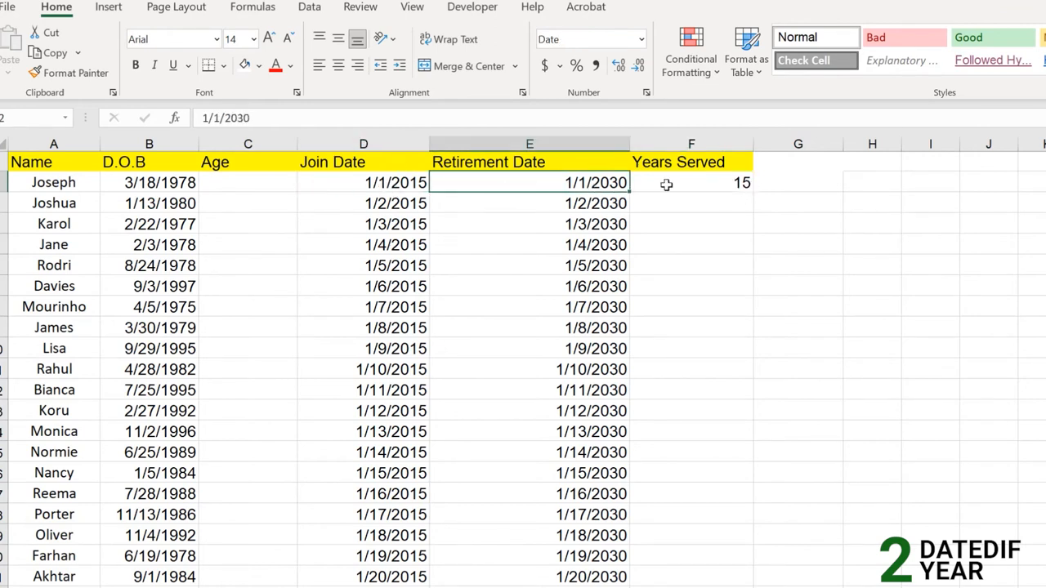
left_click(736, 180)
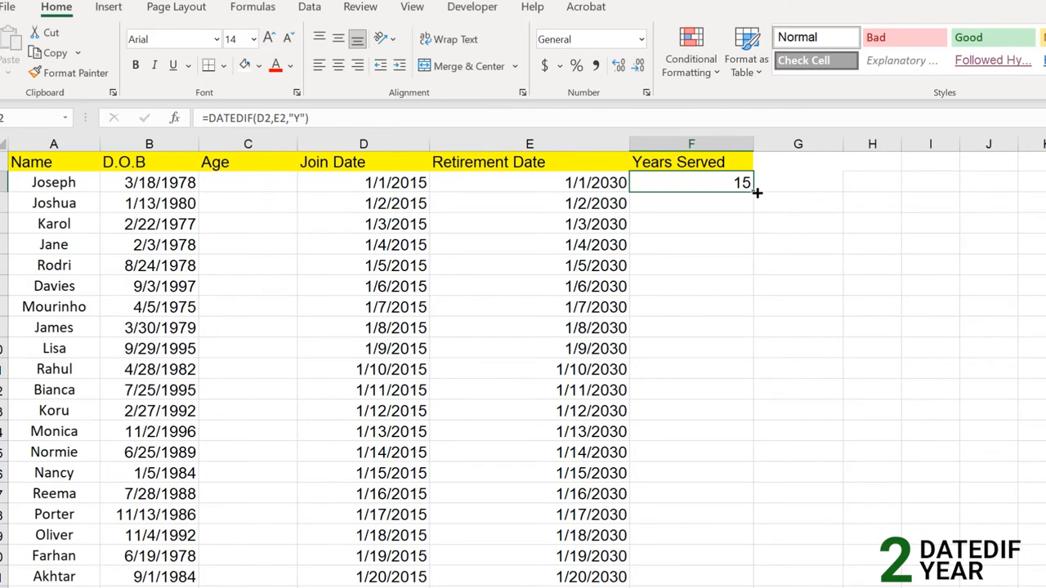
left_click(533, 182)
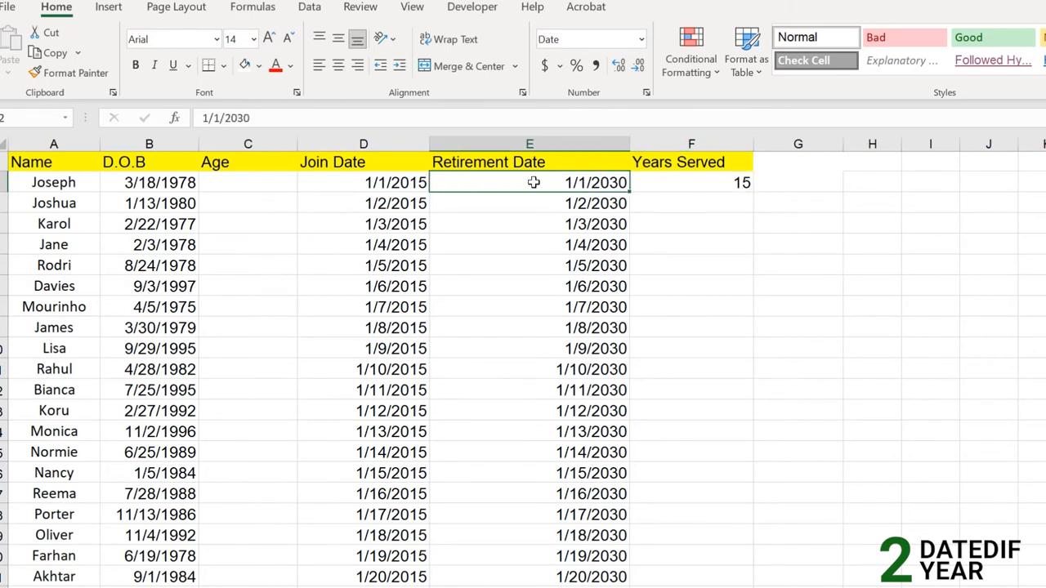
left_click(420, 183)
left_click(556, 185)
left_click(711, 182)
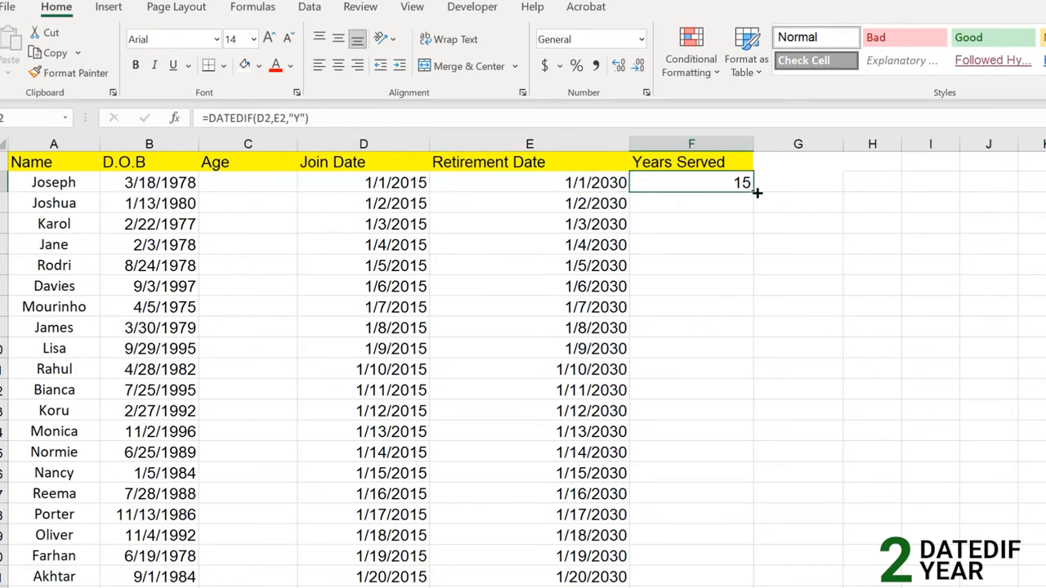
Step: Fill the DATEDIF formula from F2 down into F3
left_click(727, 199)
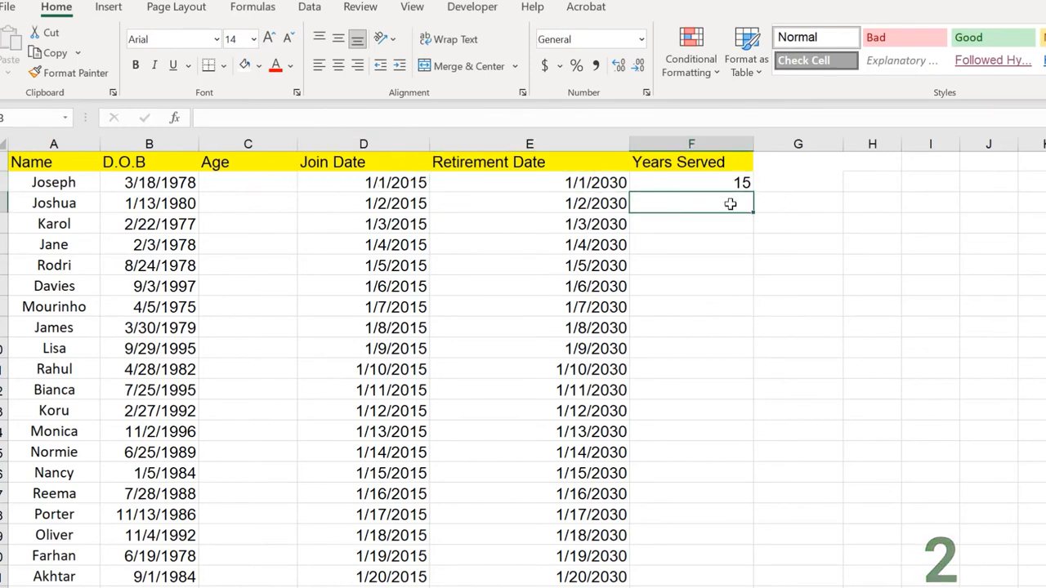
left_click(741, 182)
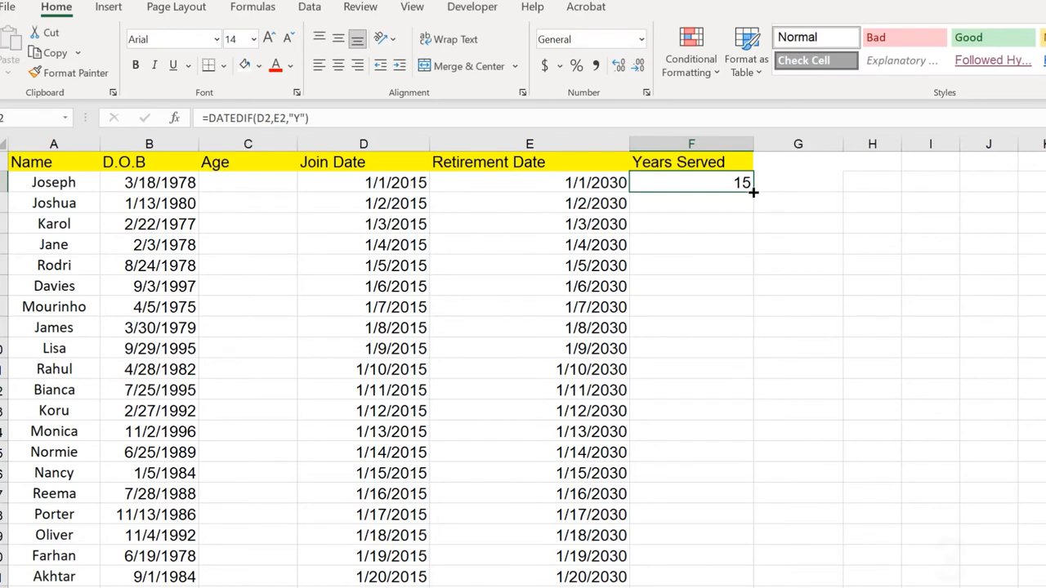
left_click_drag(751, 187, 725, 212)
left_click(724, 199)
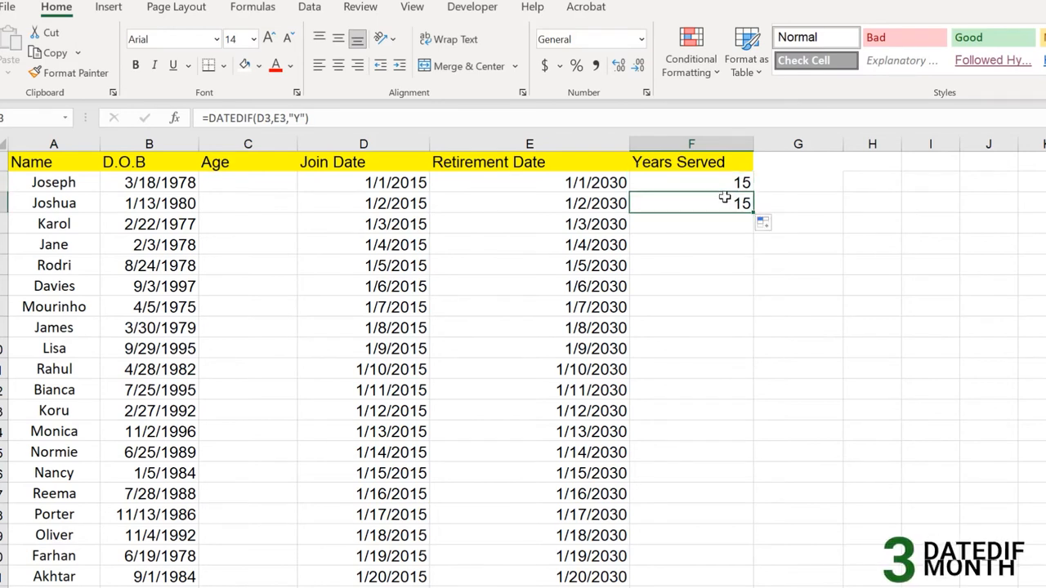
Step: Change the unit argument of the DATEDIF formula in F3 to "m" so it counts months
double_click(736, 201)
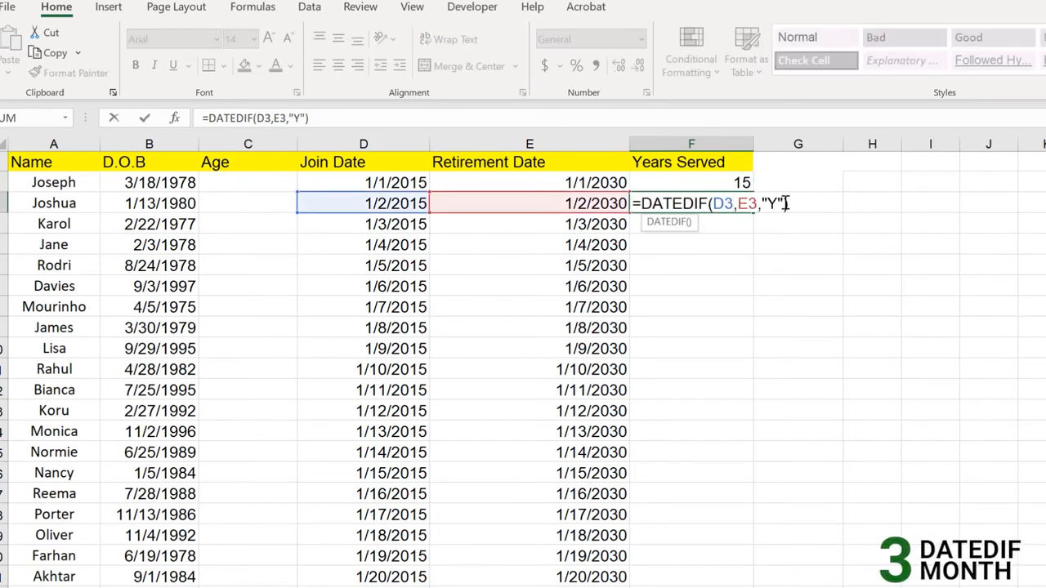
double_click(772, 203)
type("m")
key("Return")
left_click(738, 203)
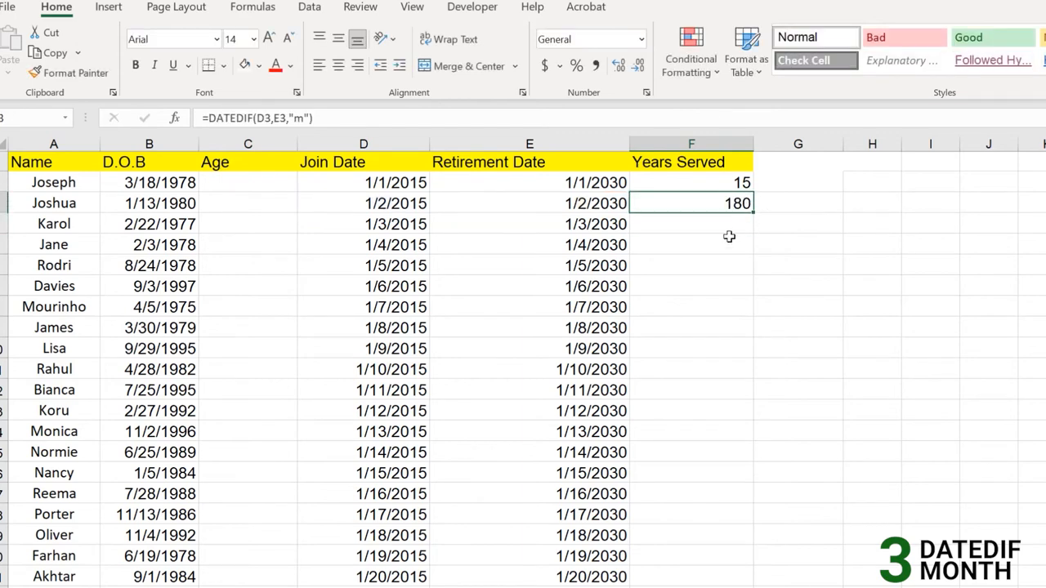
Step: Review the dates in D3 and E3 and compare the month result in F3 with the year result in F2
left_click(405, 205)
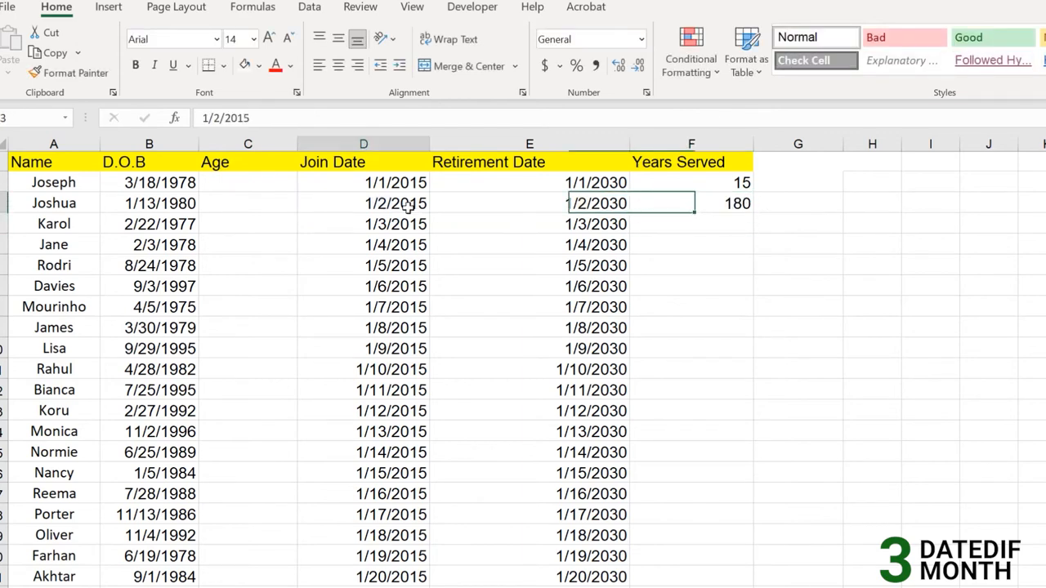
left_click(570, 203)
left_click(738, 203)
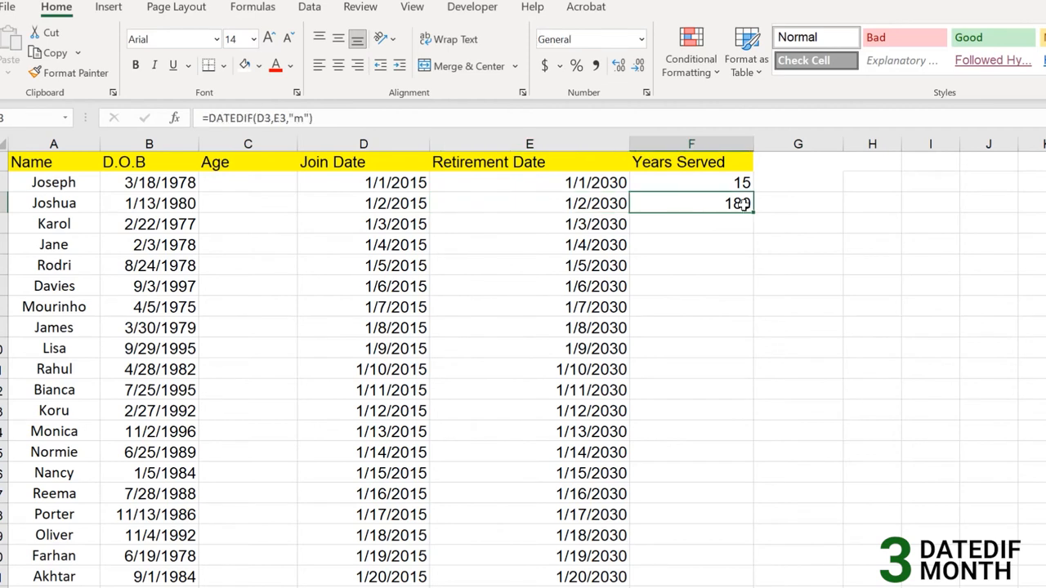
left_click(744, 184)
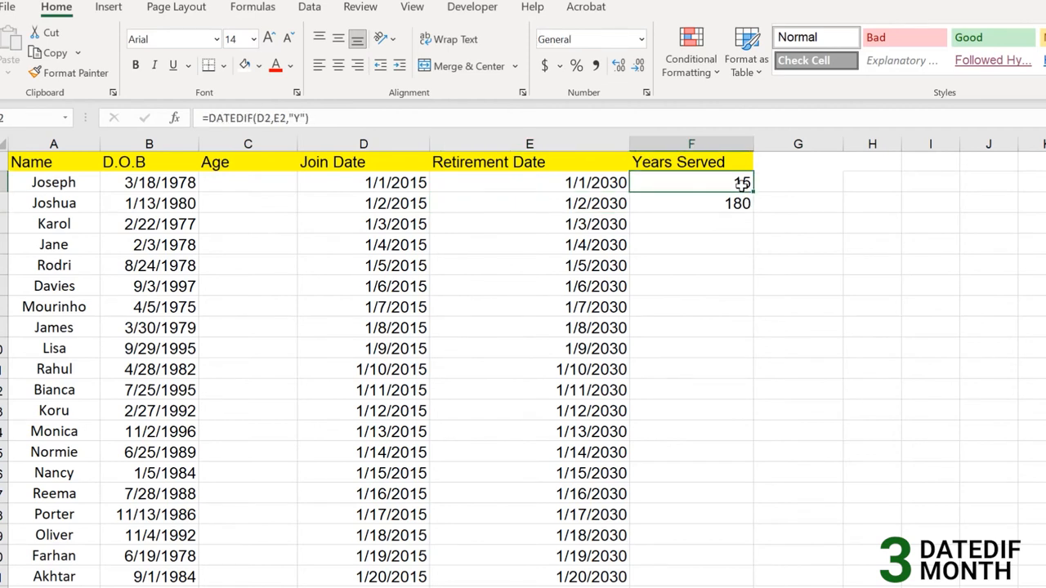
left_click(737, 204)
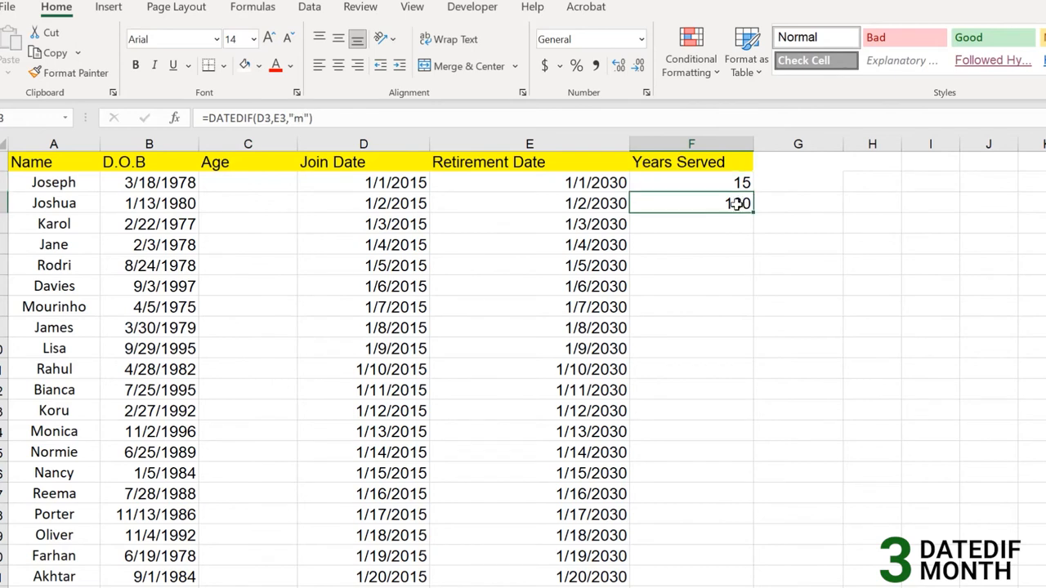
Step: Fill the month-based DATEDIF formula from F3 down into F4
left_click(736, 223)
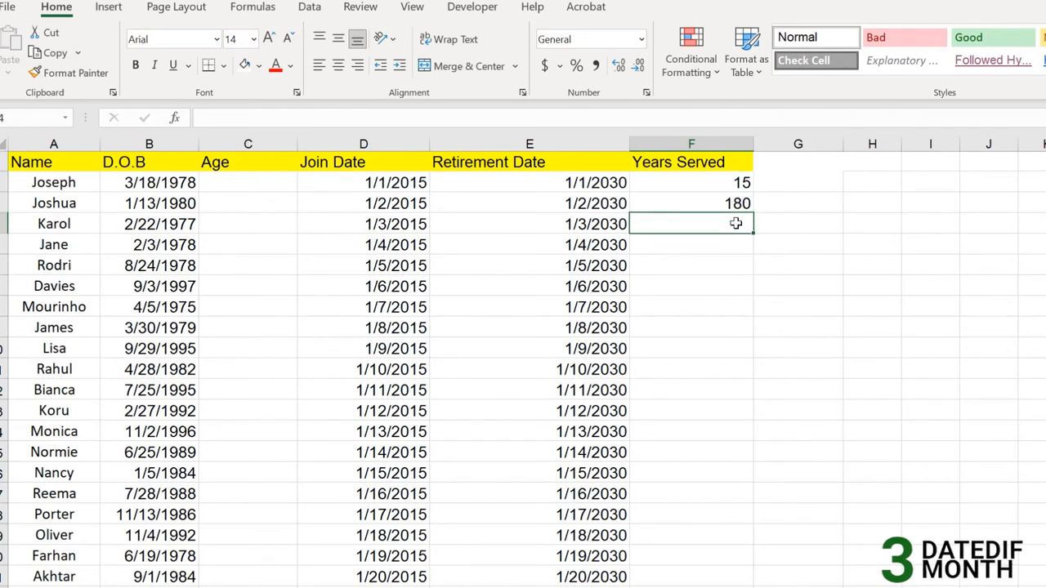
left_click(738, 204)
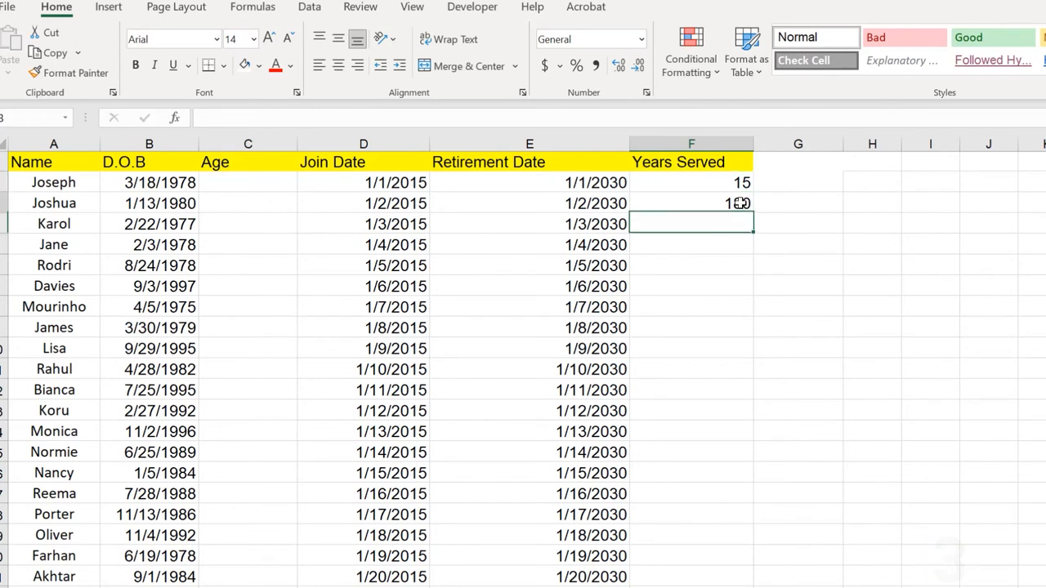
left_click_drag(755, 212, 698, 241)
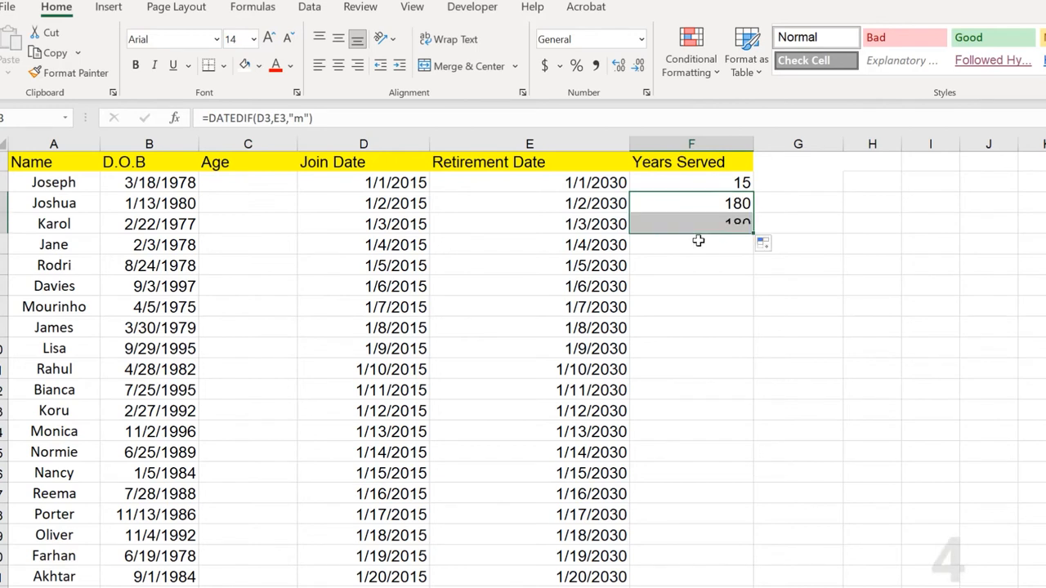
Step: Change the unit argument of the DATEDIF formula in F4 to "d" so it counts days
double_click(740, 224)
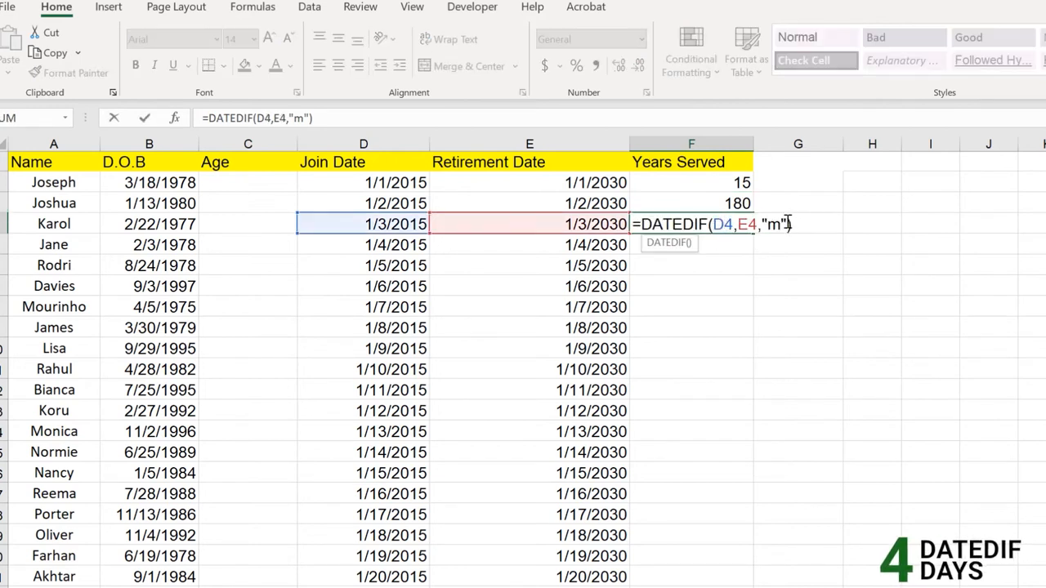
double_click(772, 224)
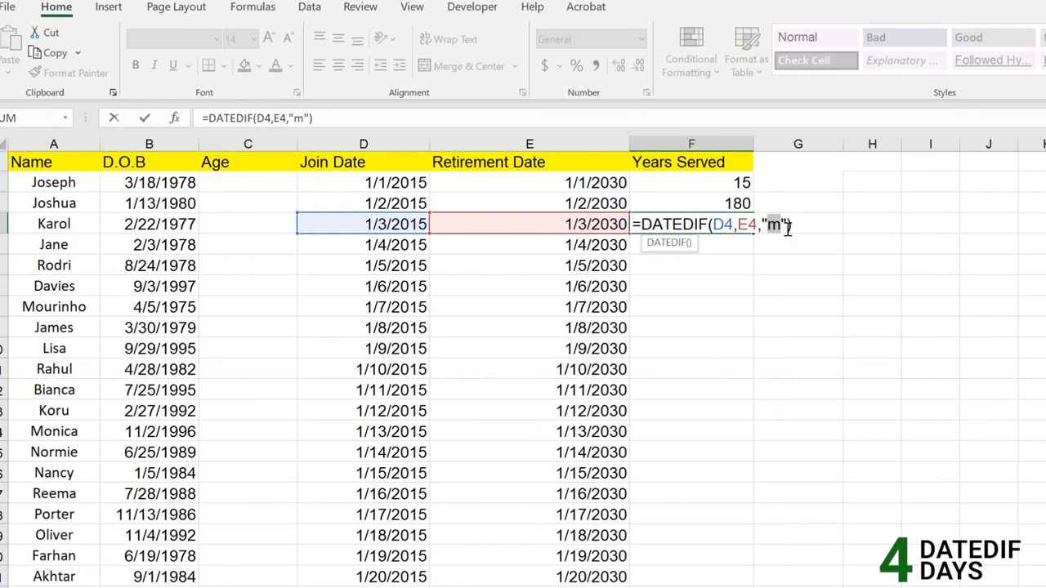
type("d")
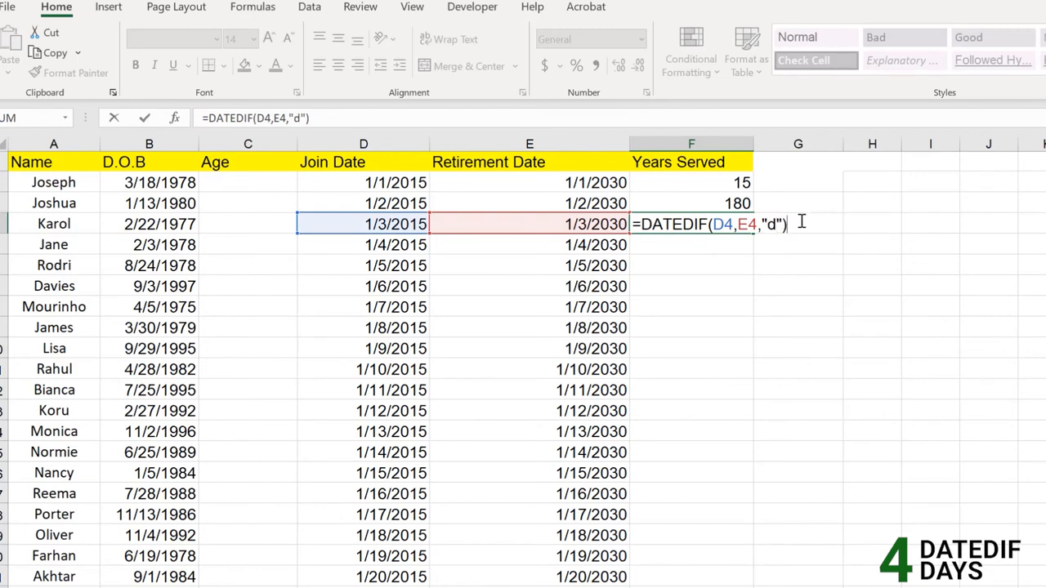
key("Return")
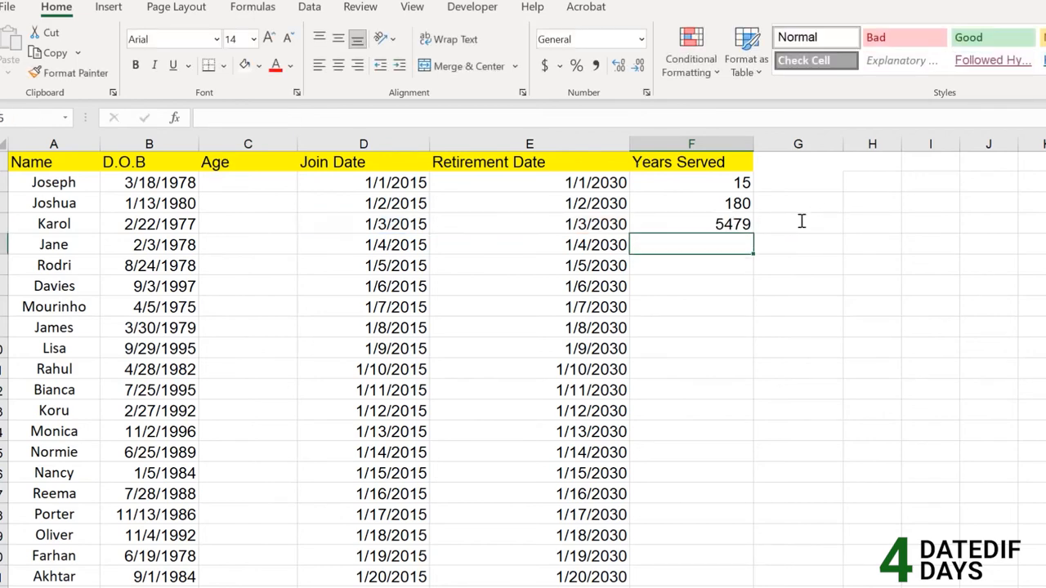
Step: Review the day-based DATEDIF formula in F4 against the join and retirement dates in D4 and E4
key("Up")
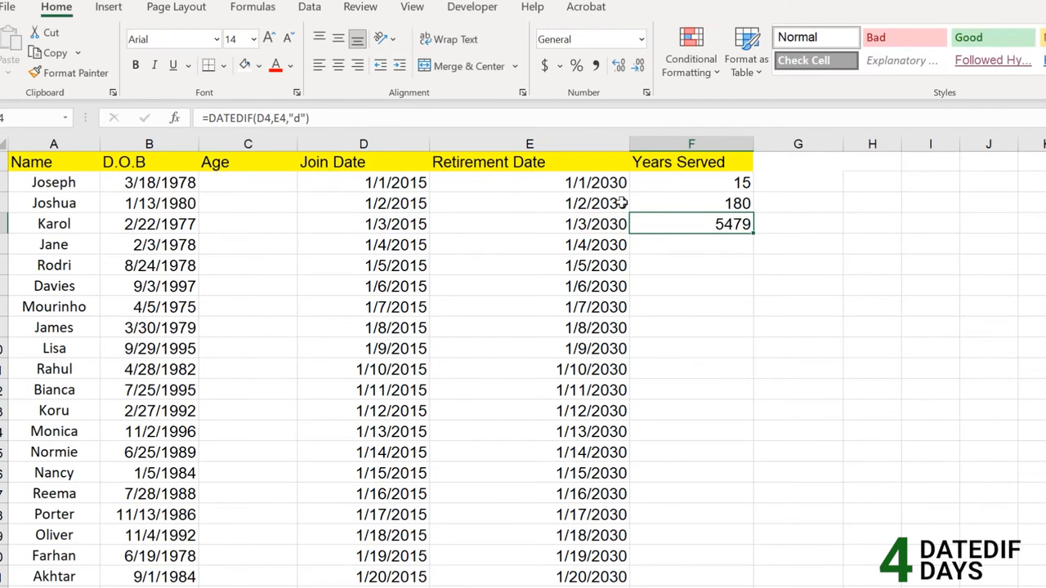
left_click(395, 206)
left_click(572, 226)
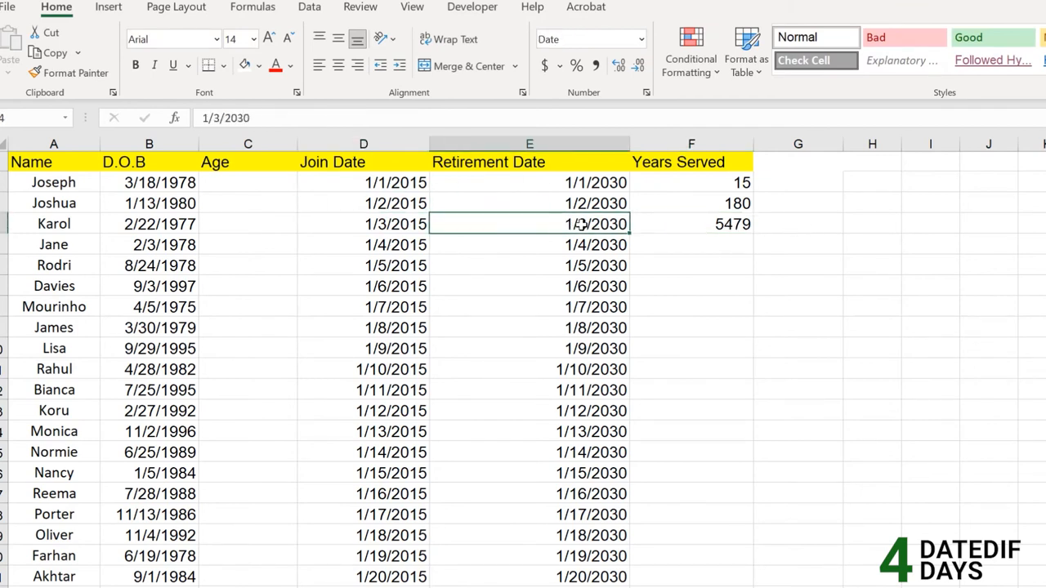
left_click(729, 225)
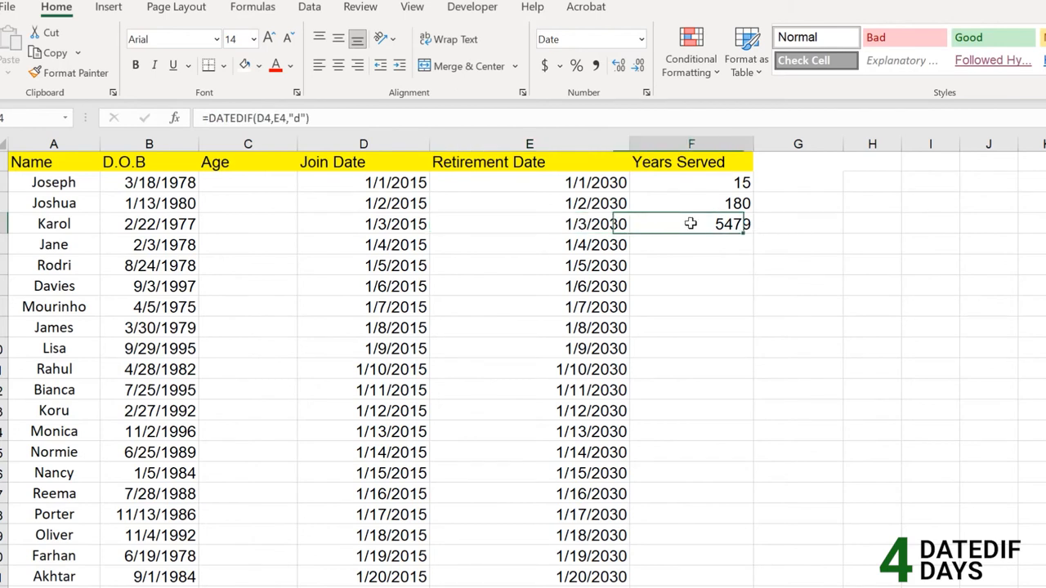
Step: Cross-check the day count by entering =E4-D4 in G4, and clear that cell after comparing
left_click(792, 224)
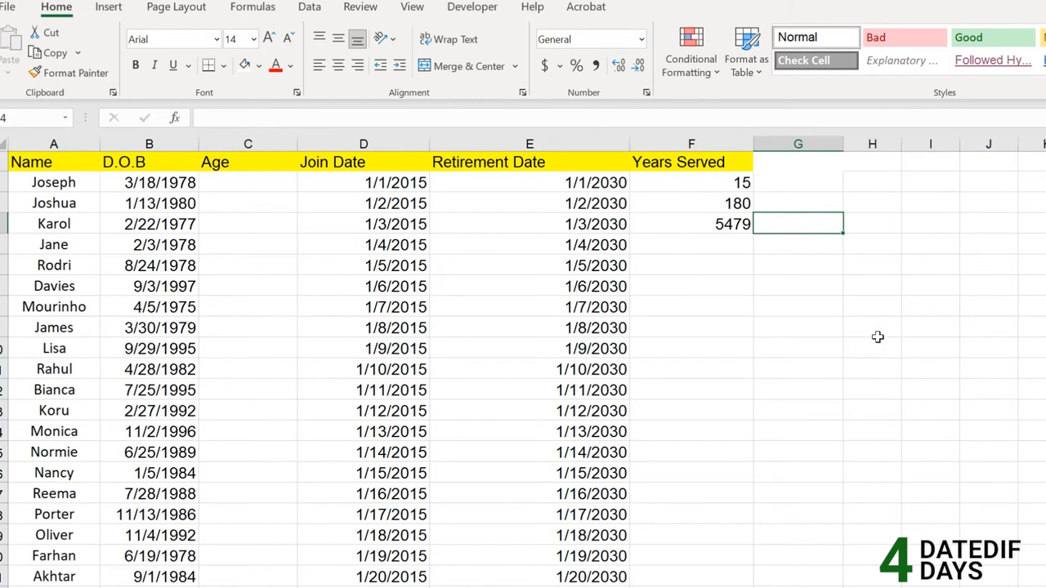
double_click(812, 223)
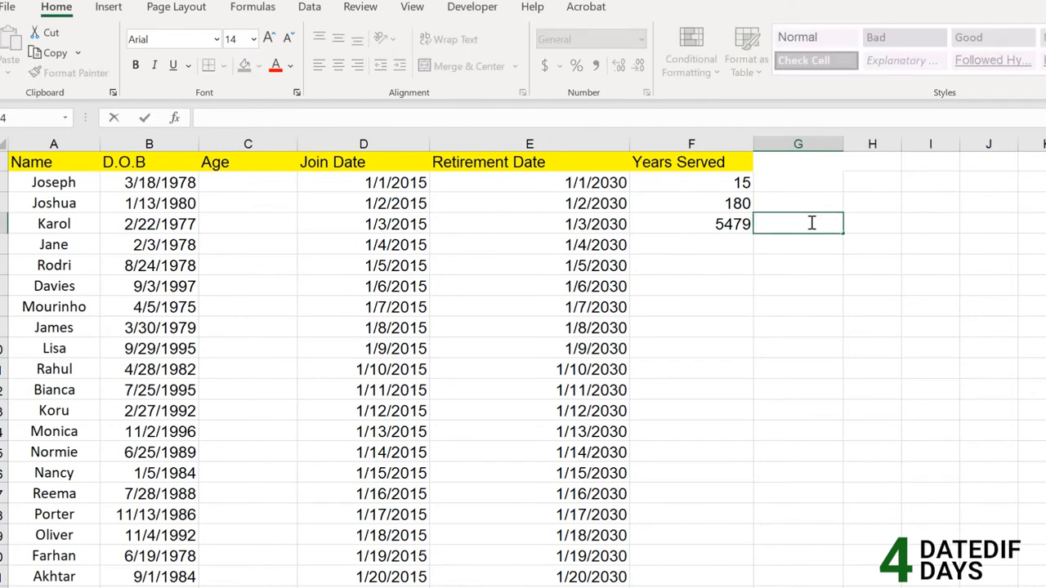
type("=")
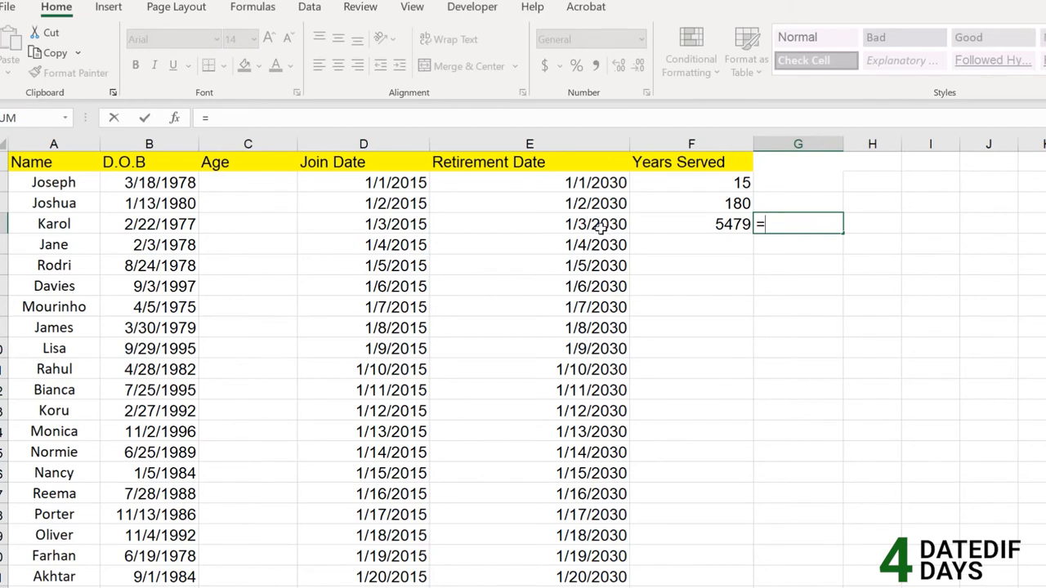
left_click(601, 230)
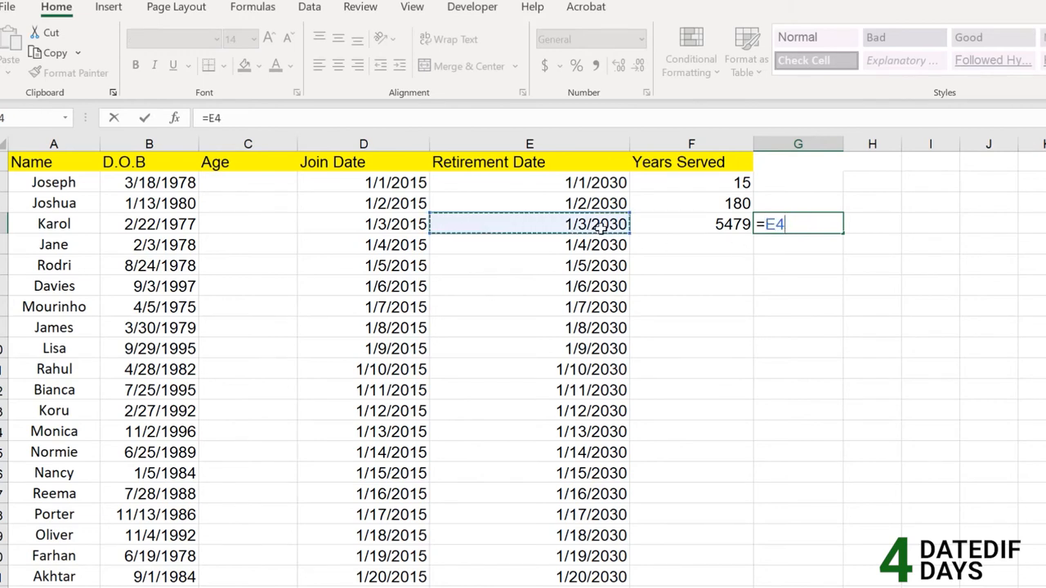
type("-")
left_click(421, 230)
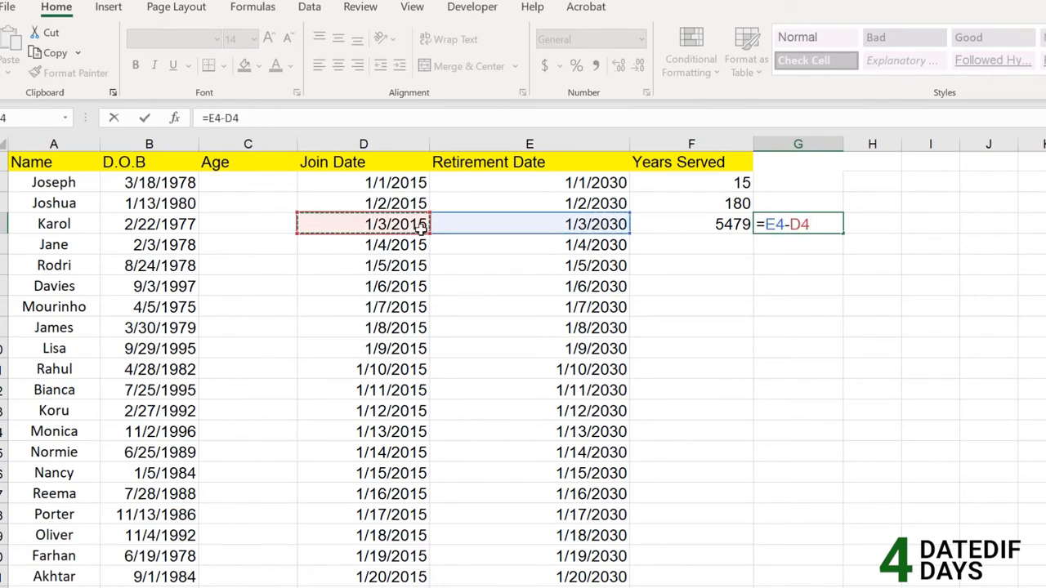
key("Return")
left_click(818, 219)
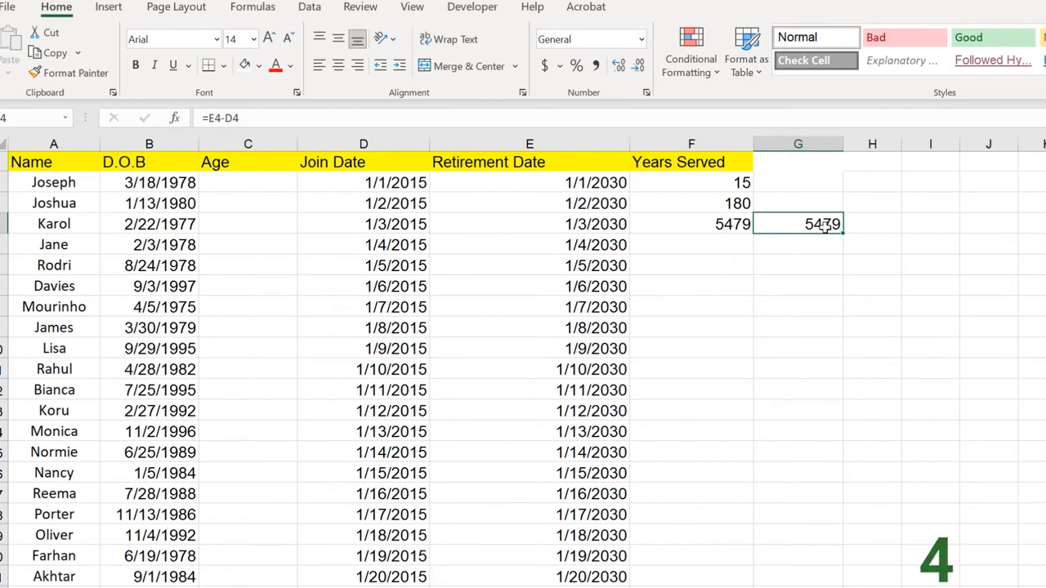
key("Delete")
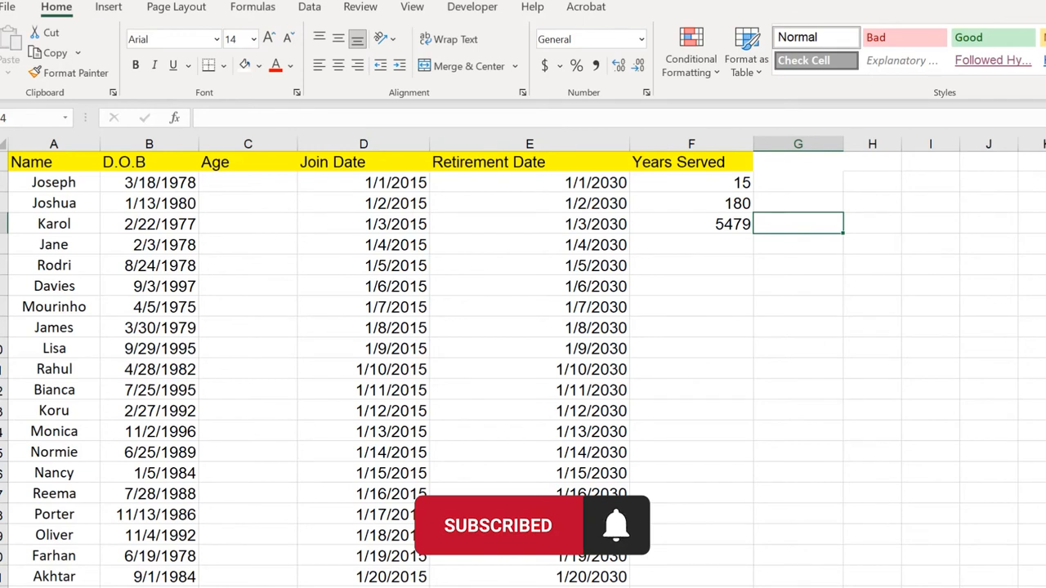
Step: Copy the Years Served header from F1 into G1 and widen column G to fit it
left_click(730, 184)
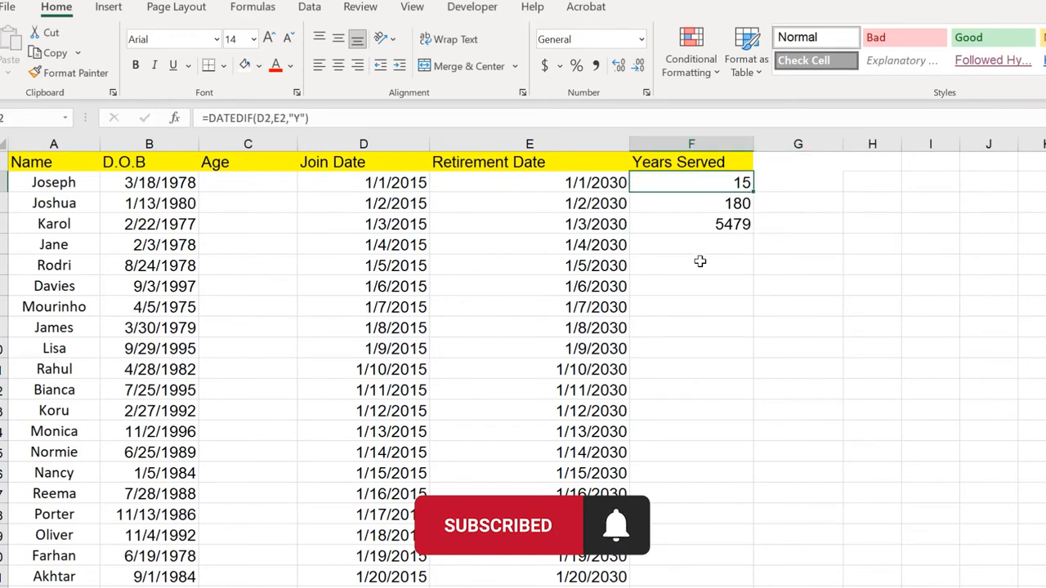
left_click(745, 162)
left_click_drag(755, 170, 864, 146)
left_click(833, 224)
left_click(811, 166)
left_click(829, 264)
left_click_drag(823, 183, 824, 247)
left_click(804, 305)
left_click_drag(786, 185, 801, 227)
left_click(800, 253)
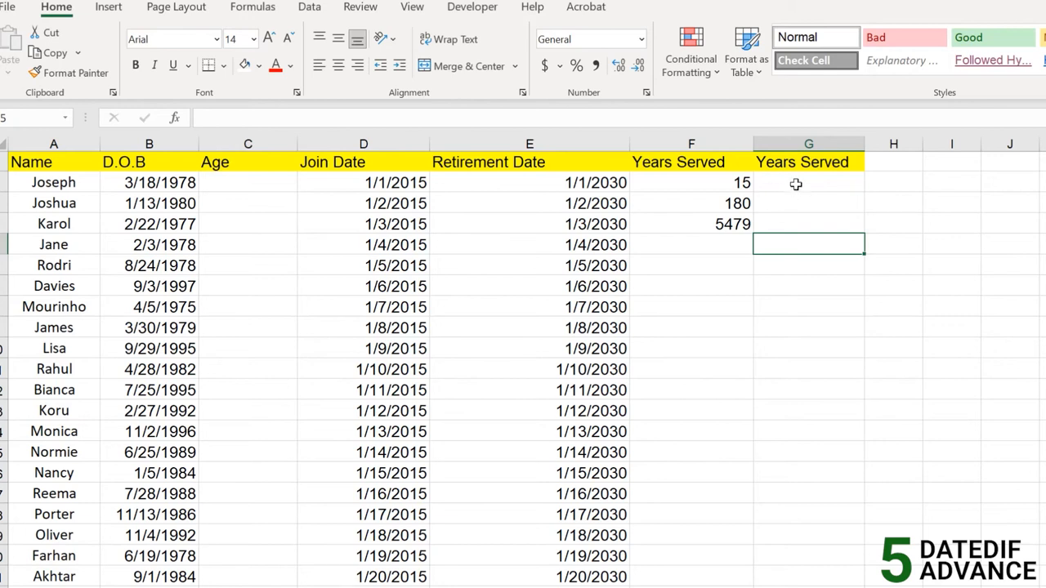
Step: Copy the formula text =DATEDIF(D2,E2,"Y") from F2 into G2, keeping the same cell references
left_click(745, 185)
double_click(723, 184)
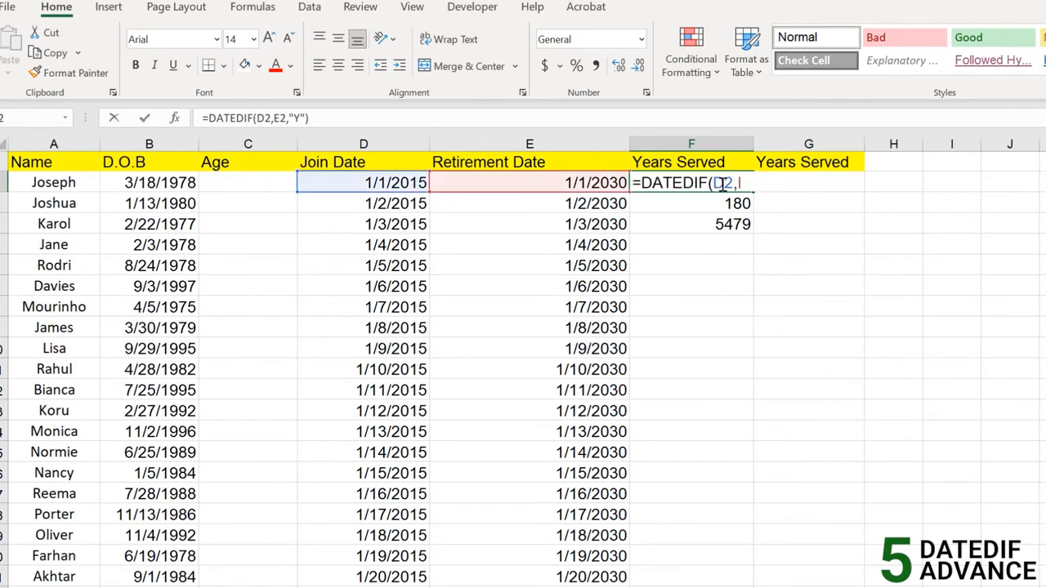
left_click(806, 183)
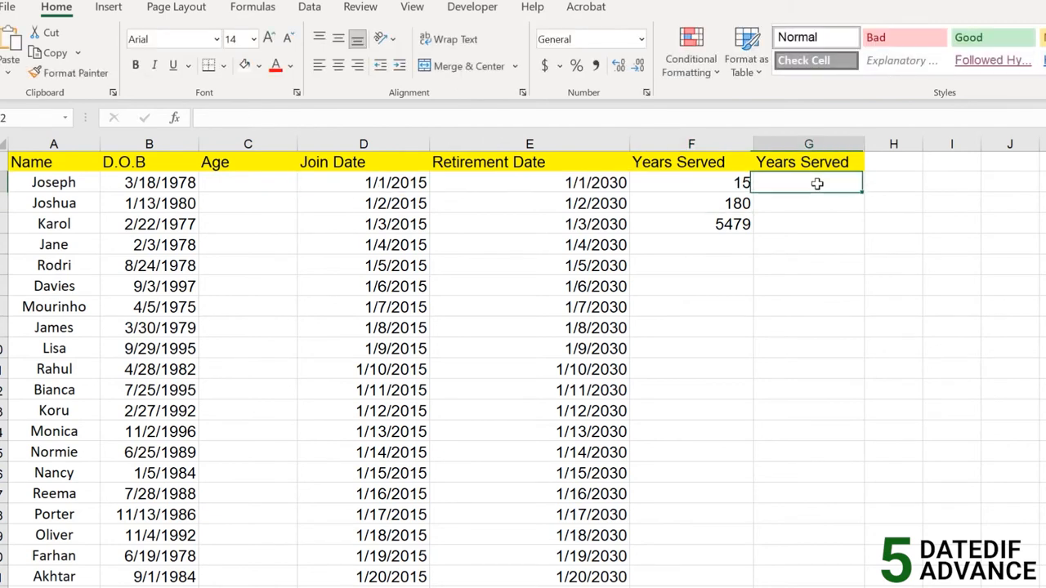
double_click(818, 185)
key("ctrl+v")
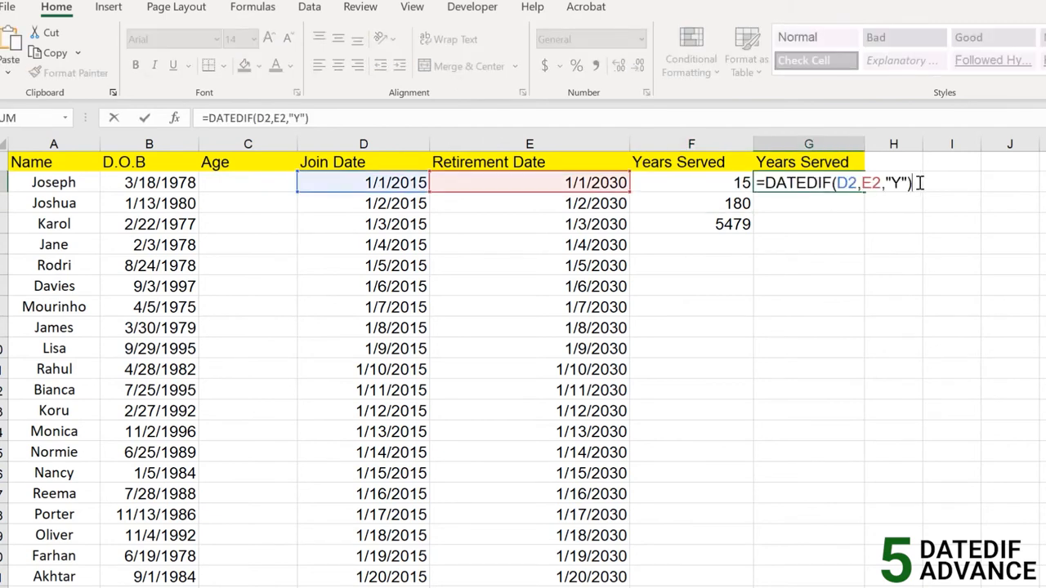
Step: Change the unit argument of the DATEDIF formula in G2 to "ym" to count months beyond full years
double_click(895, 182)
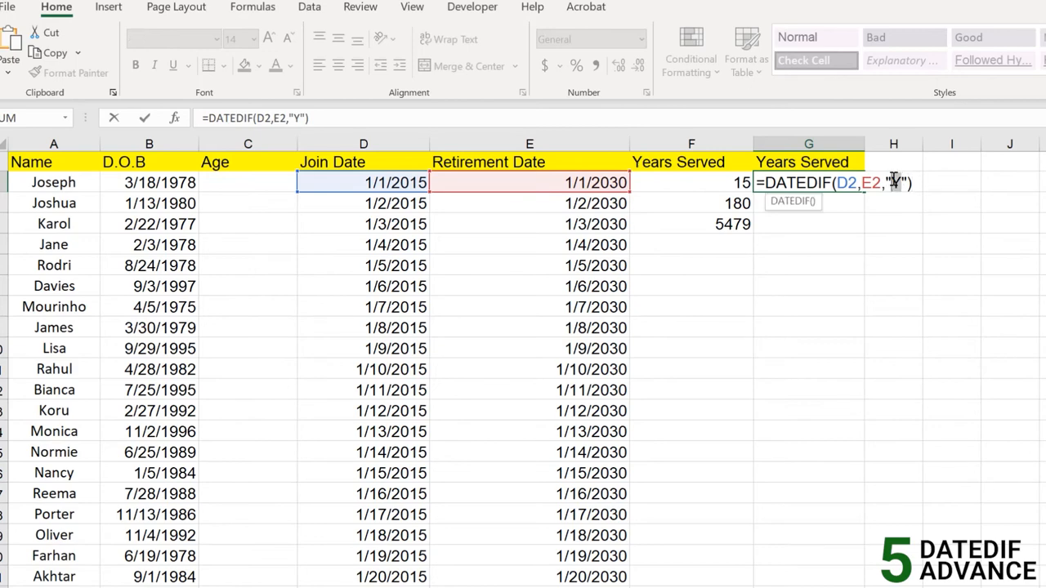
type("y")
type("m")
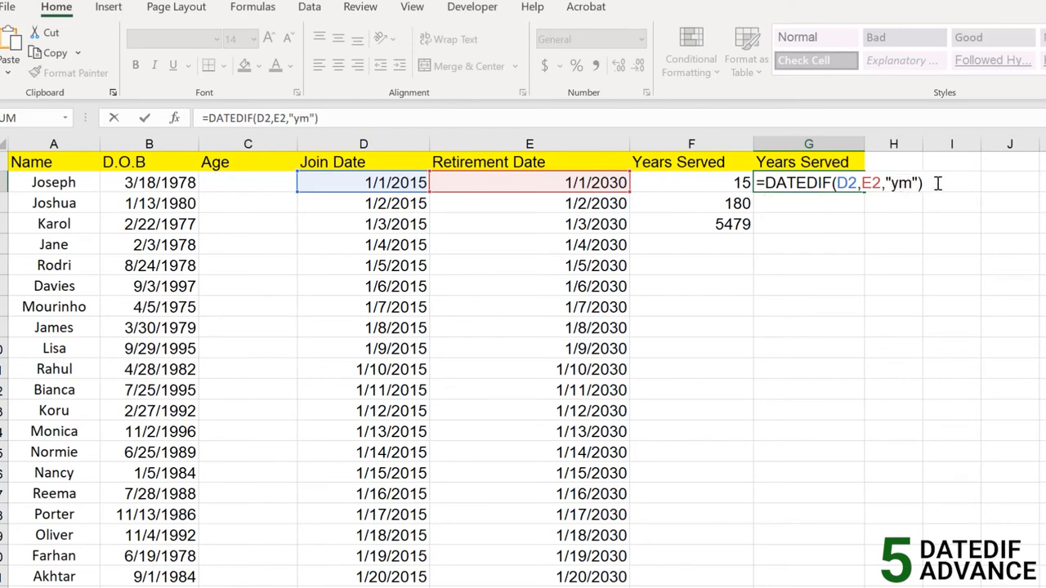
key("Return")
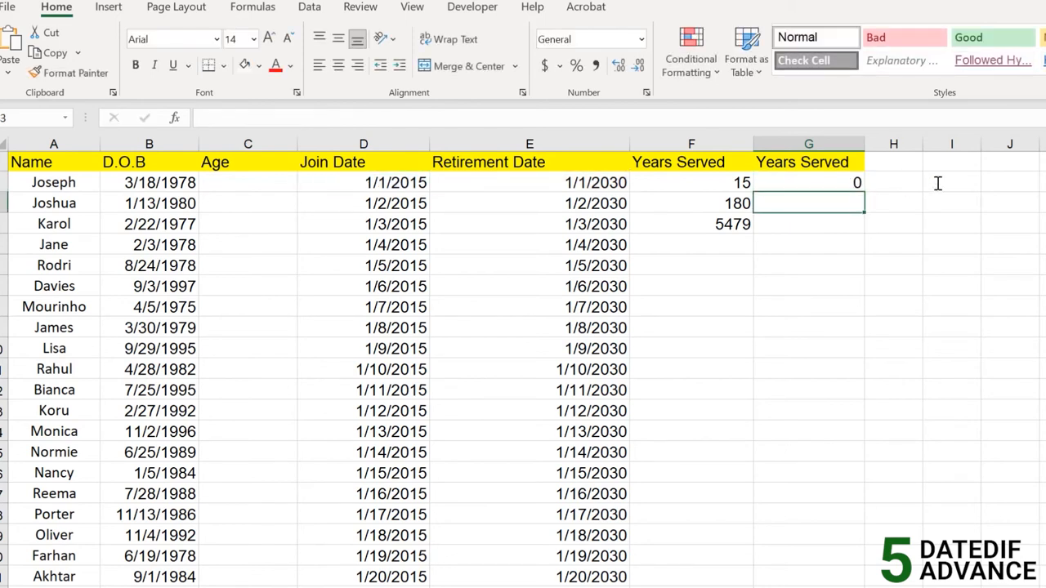
Step: Compare the "ym" result in G2 with the join date in D2 and the retirement date in E2
left_click(851, 184)
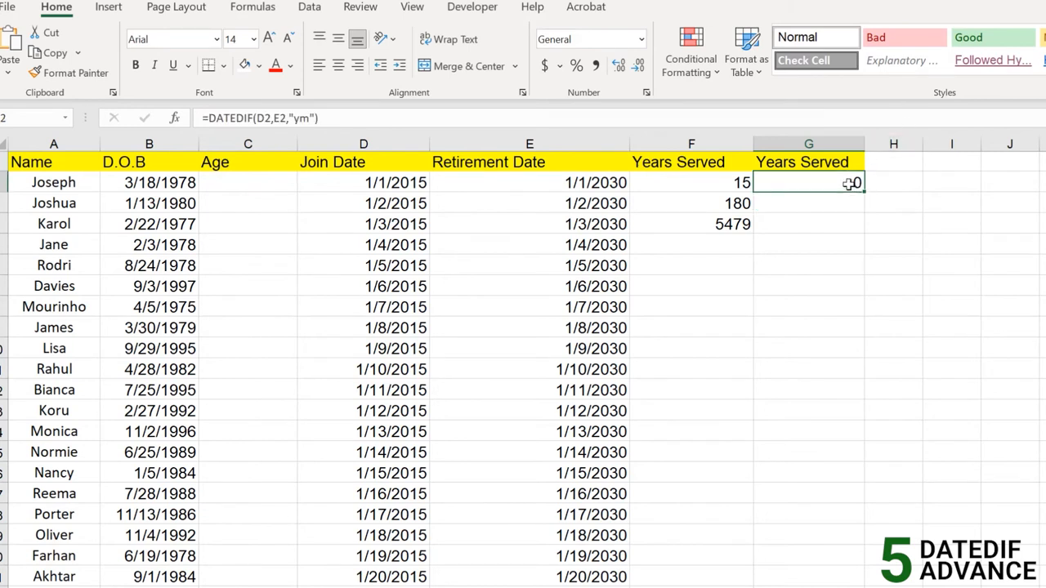
left_click(623, 187)
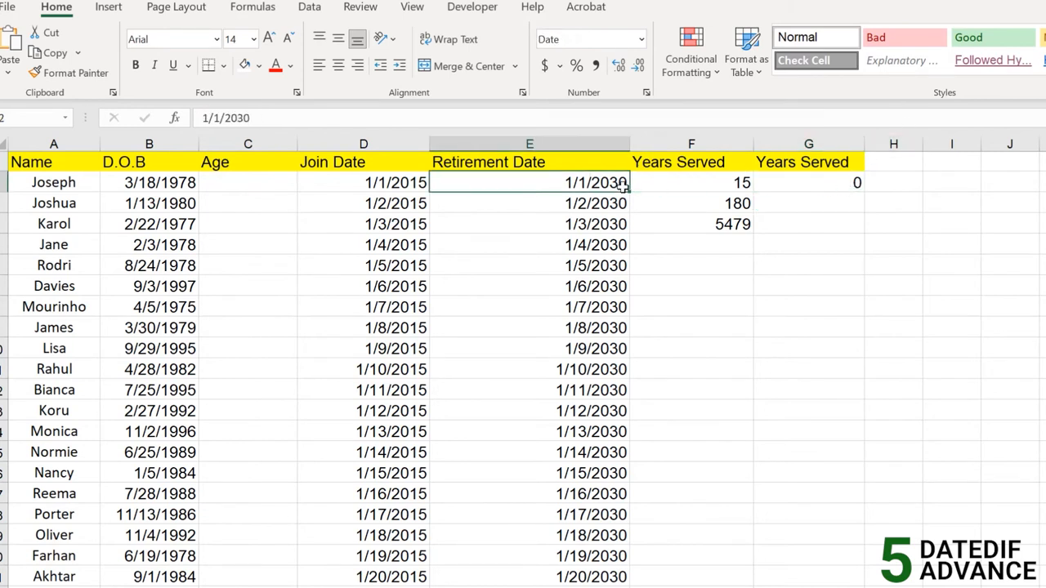
left_click(401, 186)
left_click(530, 185)
left_click(413, 183)
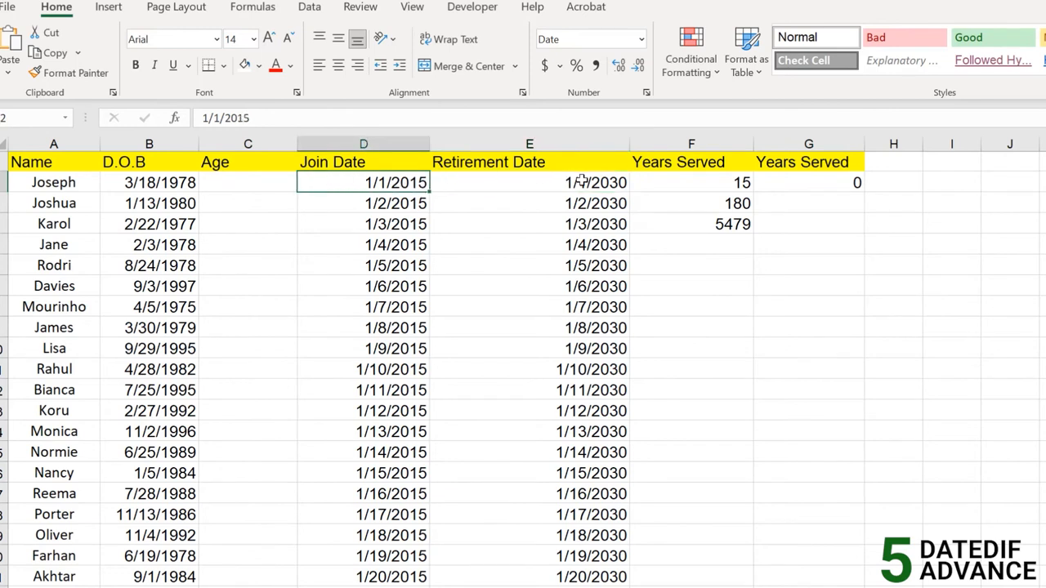
left_click(605, 186)
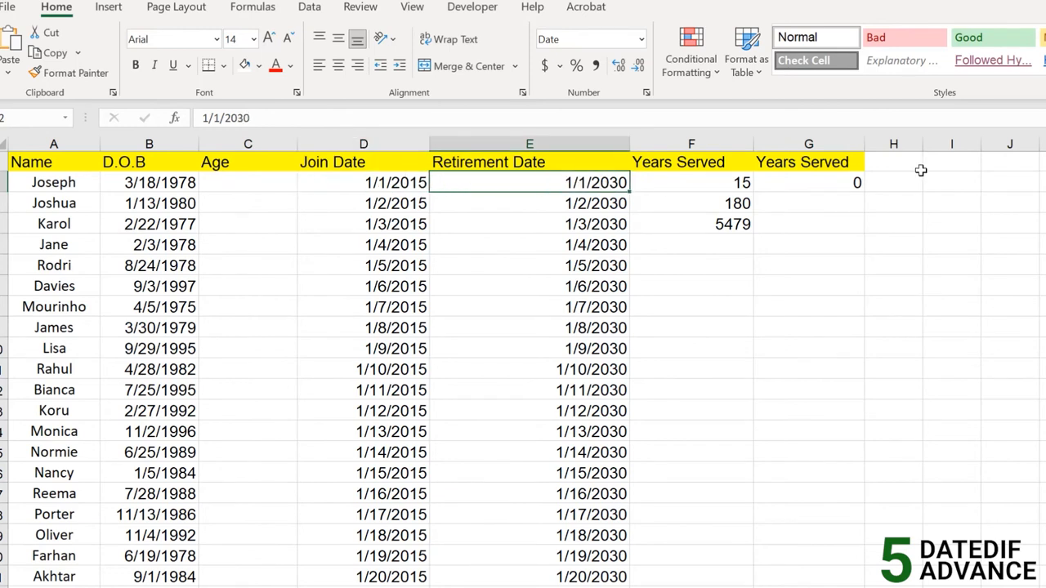
left_click(825, 181)
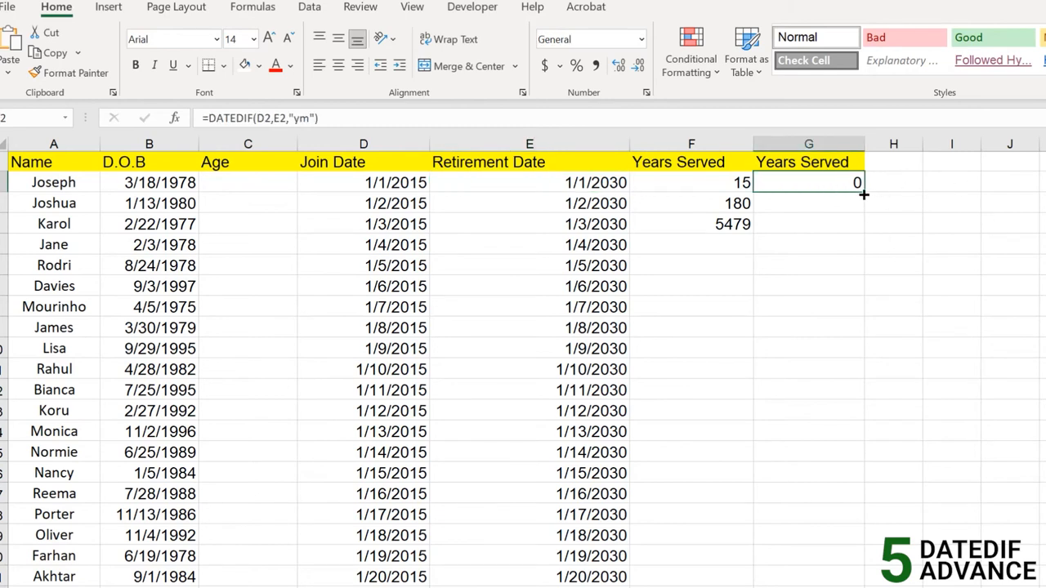
left_click(408, 185)
left_click(781, 178)
left_click(391, 186)
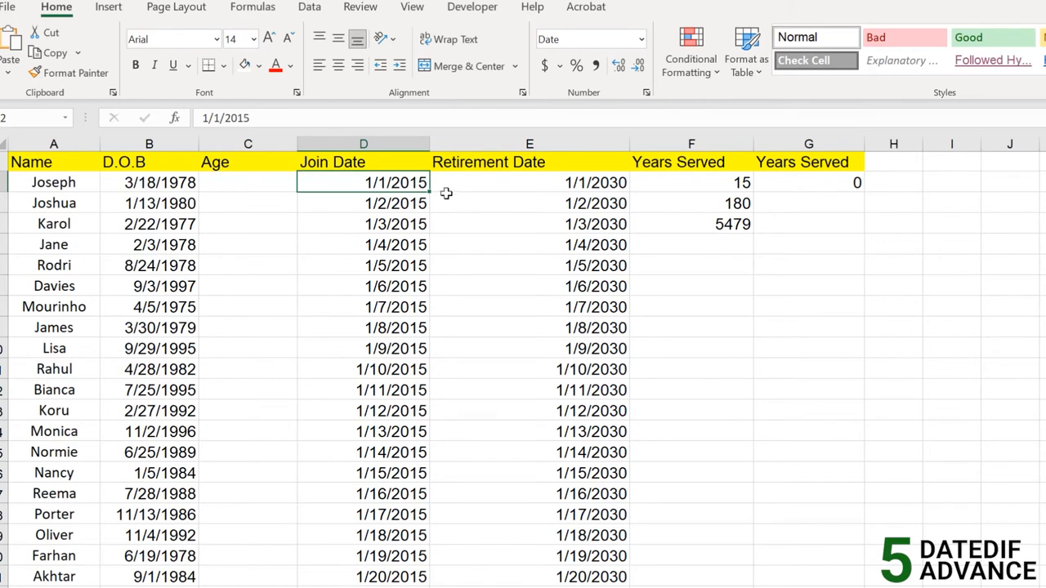
left_click(599, 201)
left_click(588, 185)
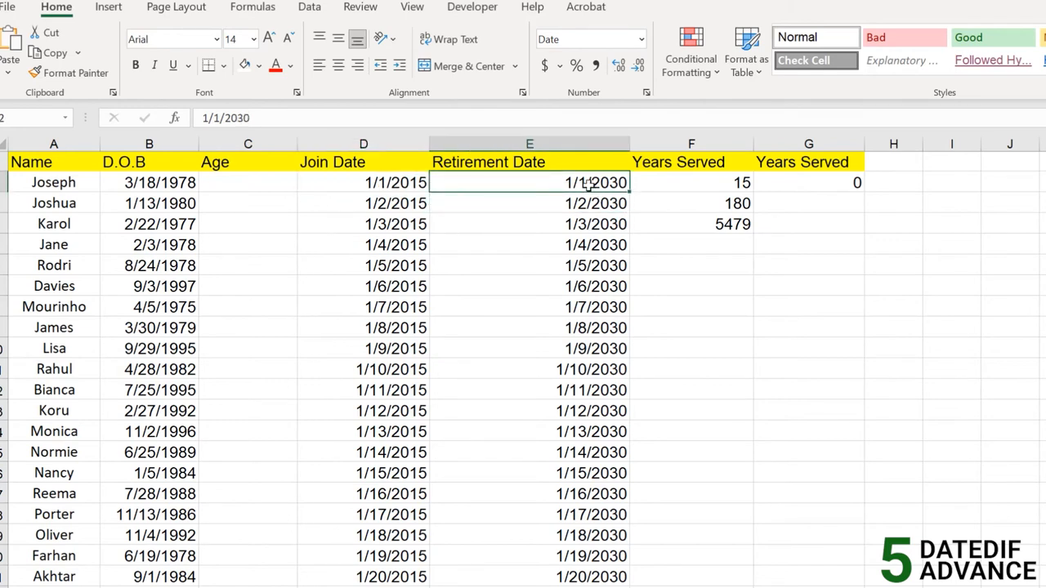
left_click(829, 184)
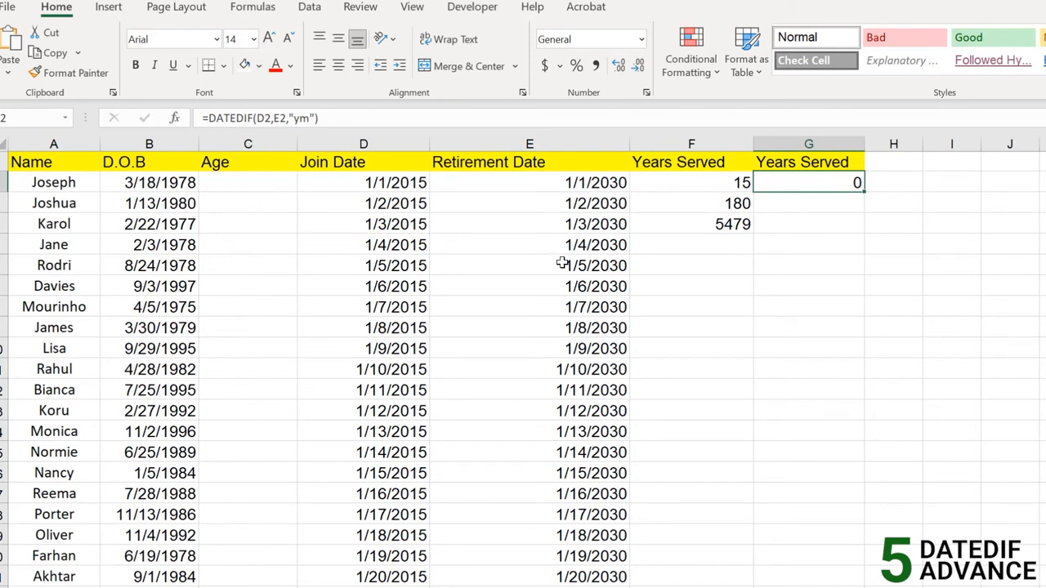
Step: Change the retirement date in E2 to 1/12/2030
double_click(586, 181)
double_click(583, 181)
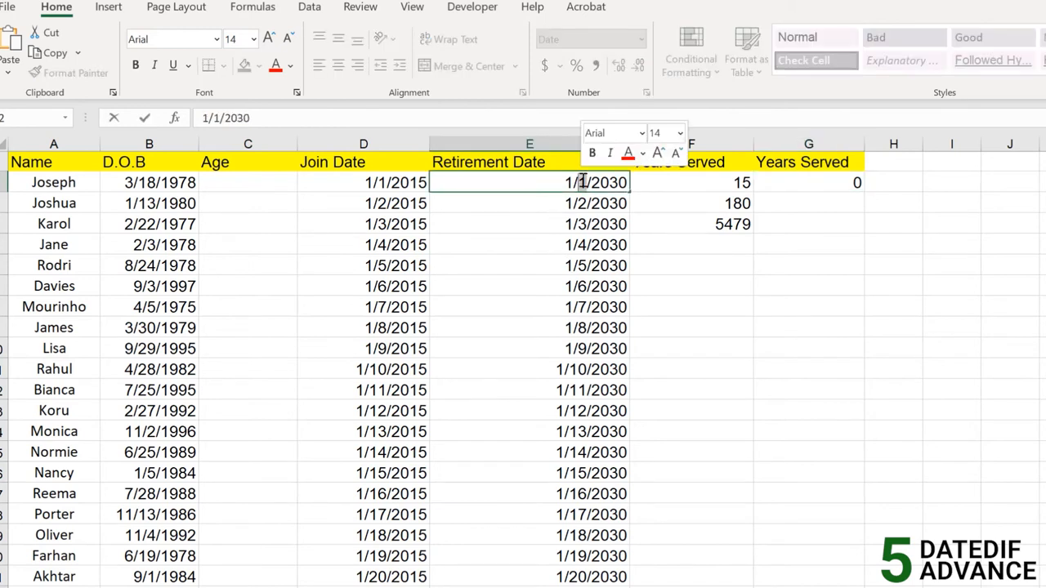
type("12")
key("Return")
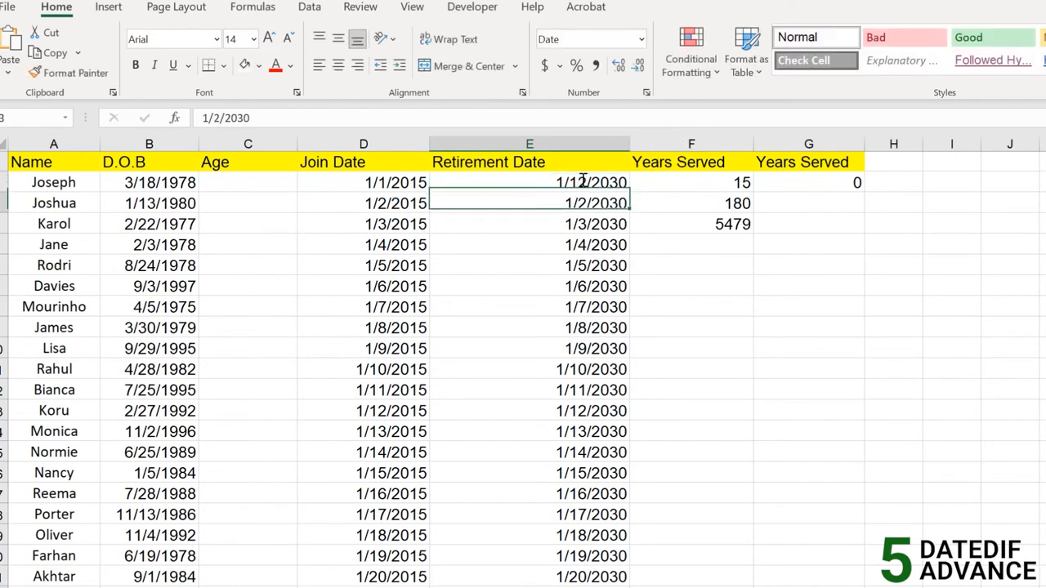
Step: Recalculate the workbook to refresh the DATEDIF result in G2
left_click(812, 185)
right_click(812, 185)
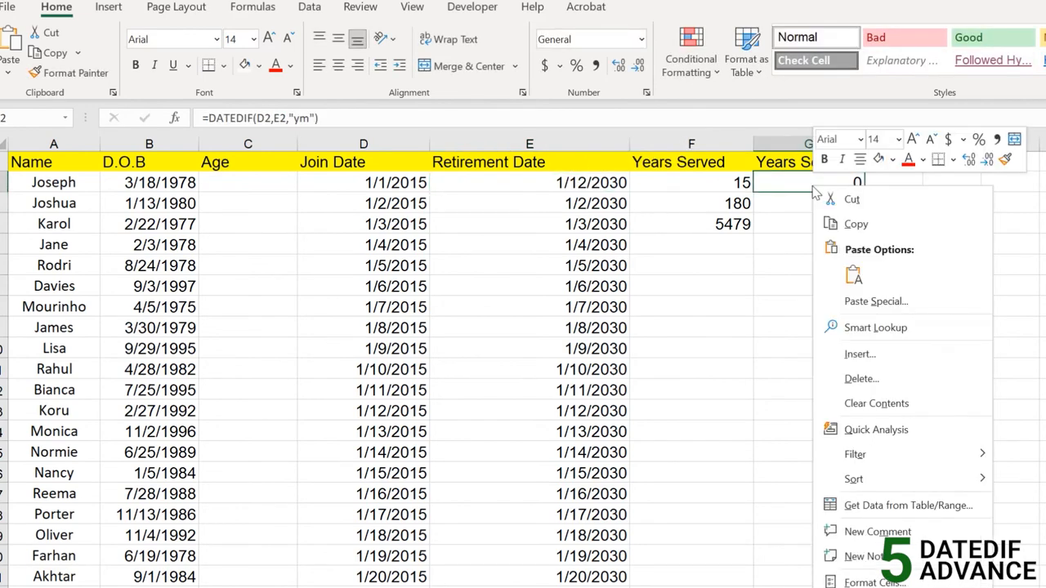
key("Escape")
left_click(260, 8)
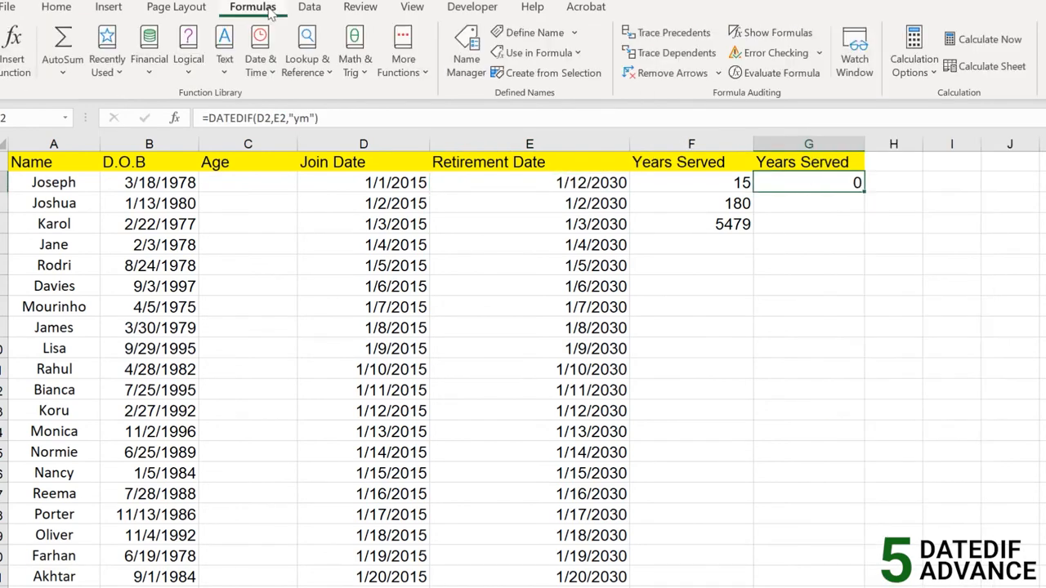
left_click(1014, 39)
Step: Change the unit argument of the DATEDIF formula in G2 to "yd" to count days beyond full years
double_click(846, 183)
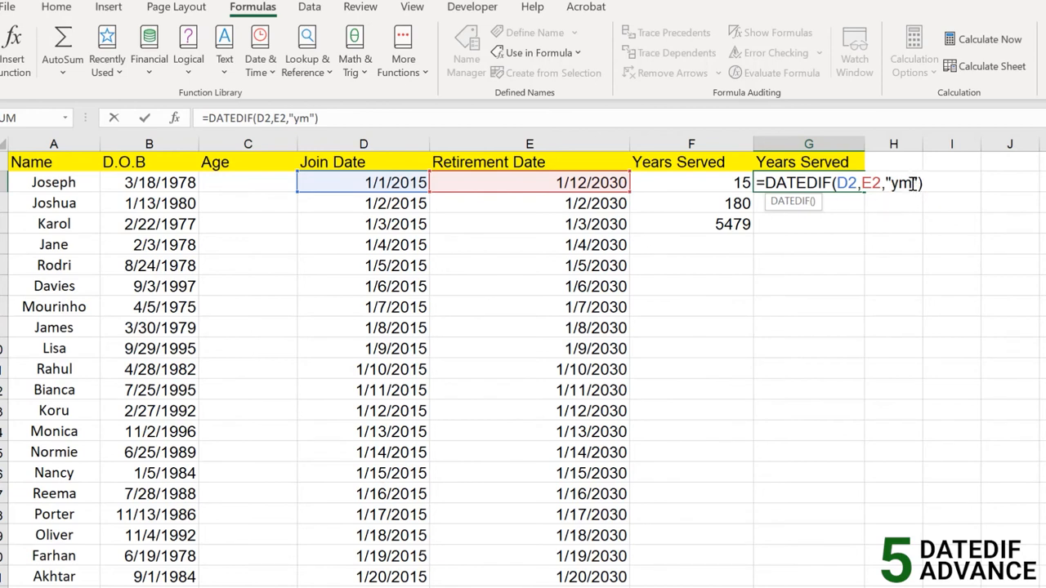
left_click_drag(912, 182, 900, 183)
type("d")
left_click(908, 183)
left_click(930, 186)
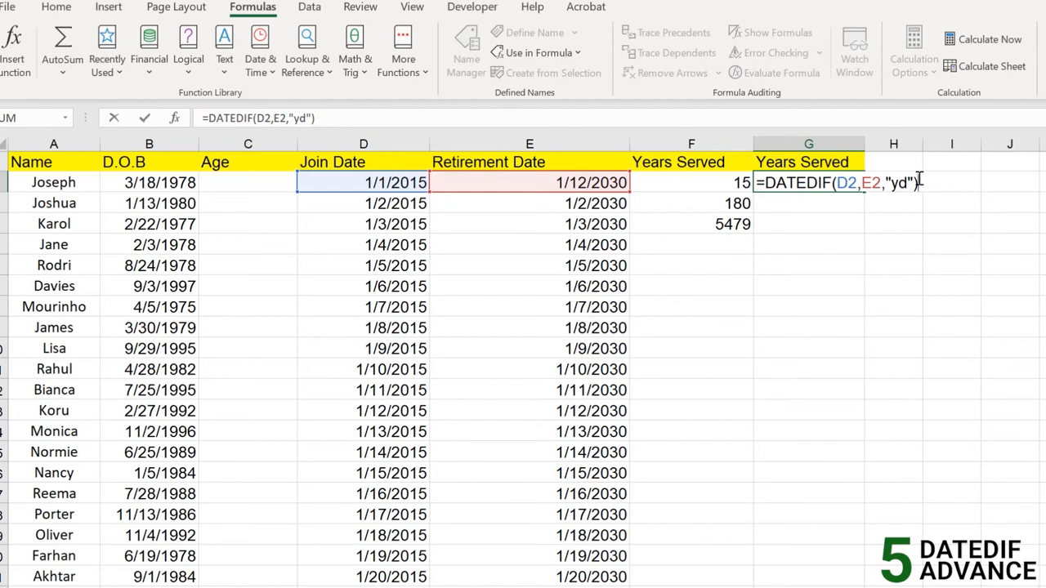
key("Return")
Step: Compare the "yd" result in G2 with the join date in D2 and the retirement date in E2
left_click(825, 186)
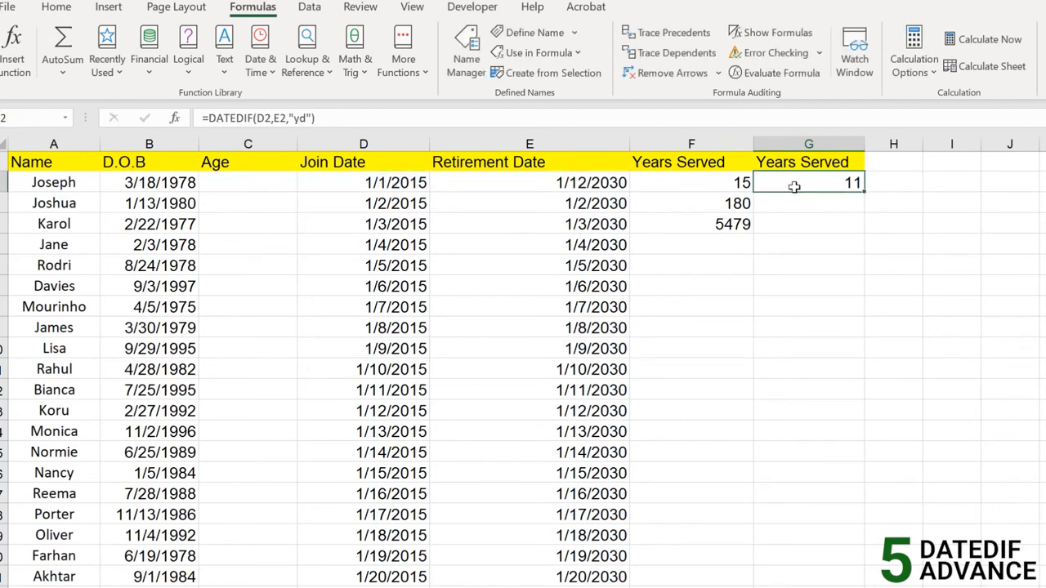
left_click(394, 185)
left_click(566, 181)
left_click(399, 180)
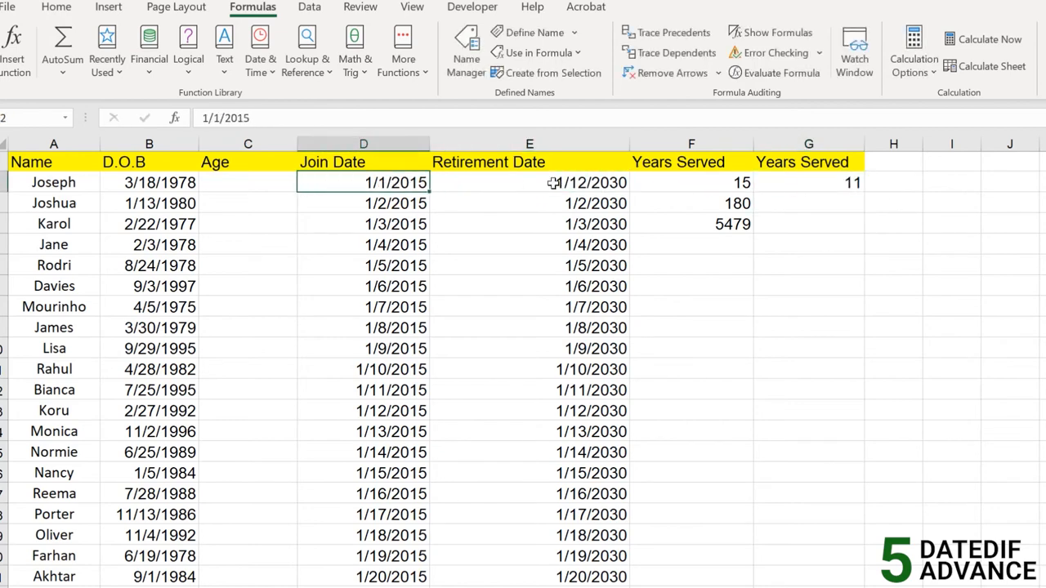
left_click(552, 179)
Step: Clear the "yd" DATEDIF formula from cell G2
double_click(830, 183)
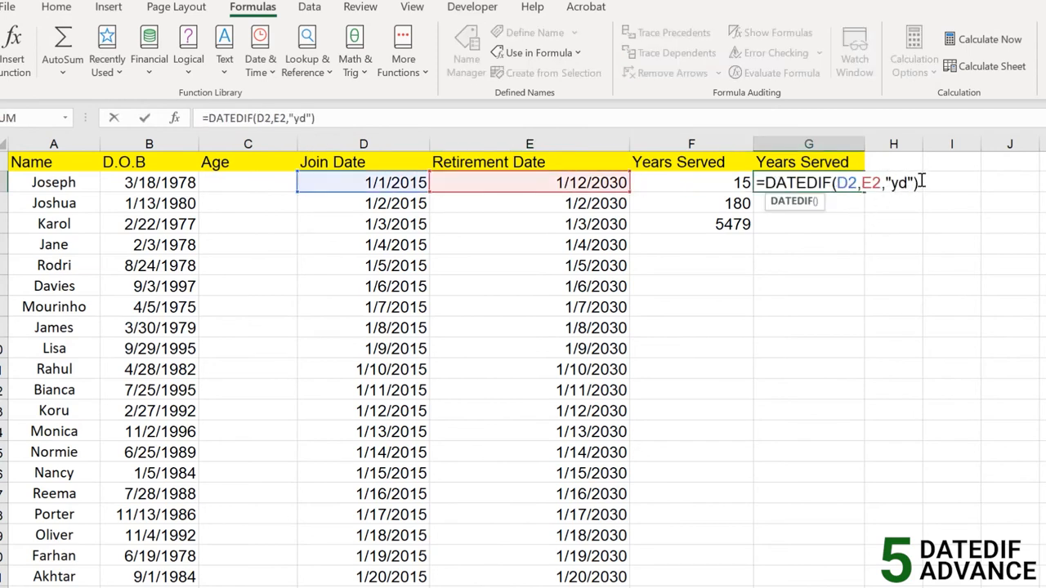
left_click_drag(922, 181, 758, 185)
key("BackSpace")
key("Return")
left_click(837, 182)
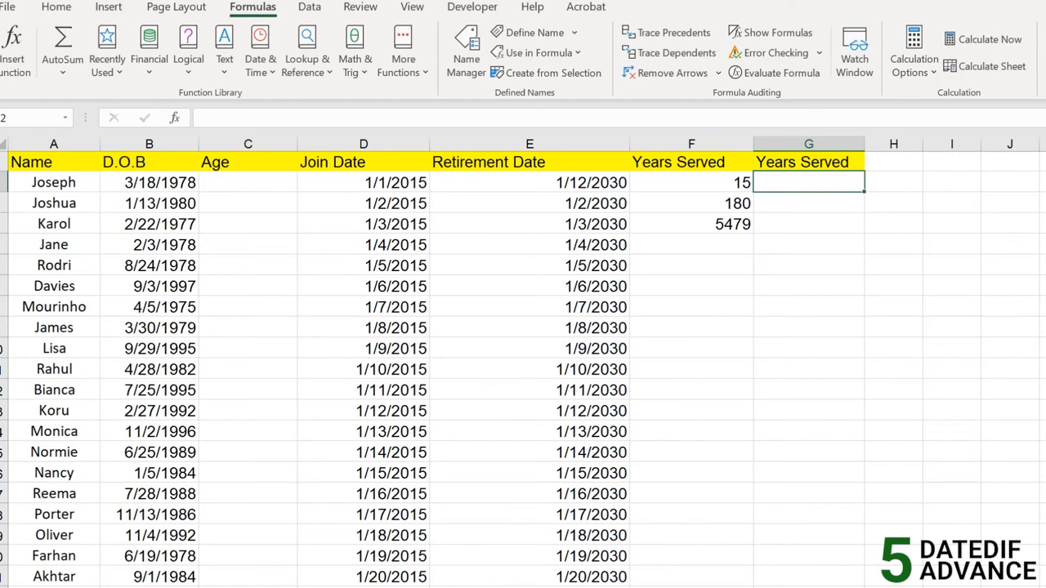
left_click(740, 184)
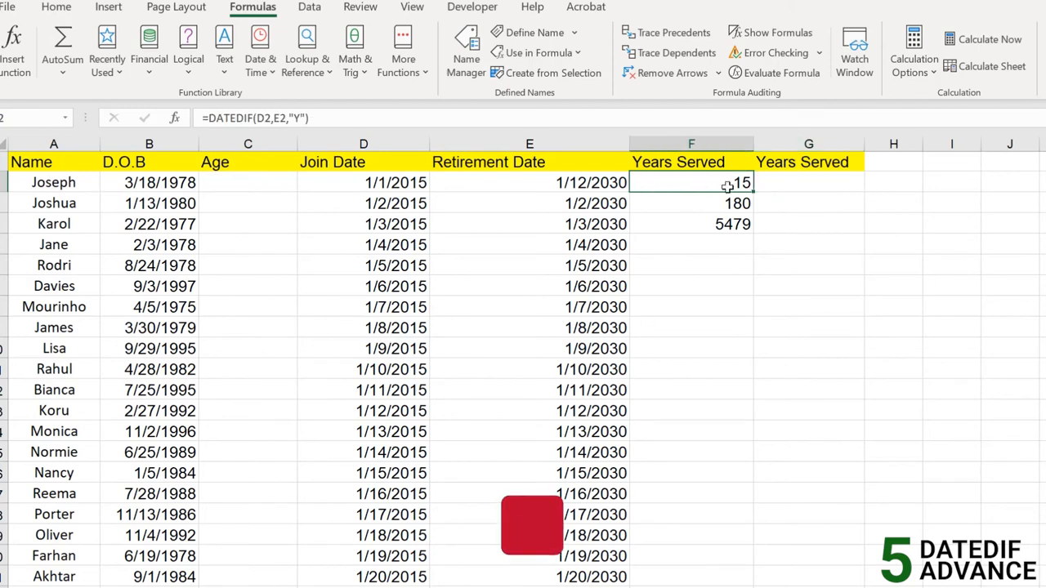
Step: Rename the header in G1 to "Years left" and delete the stray text in H1
left_click(838, 163)
double_click(805, 162)
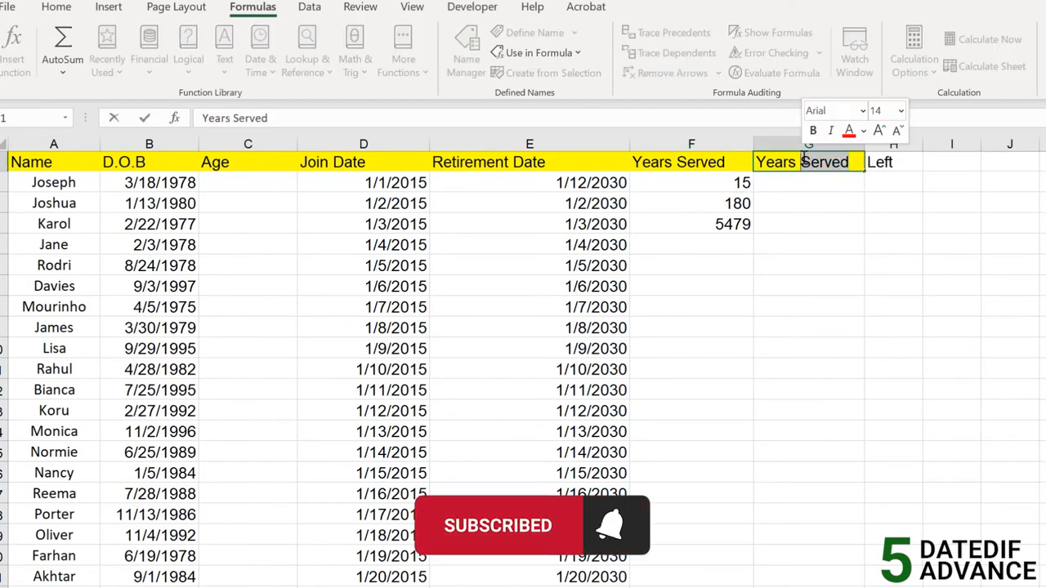
type("left")
key("Return")
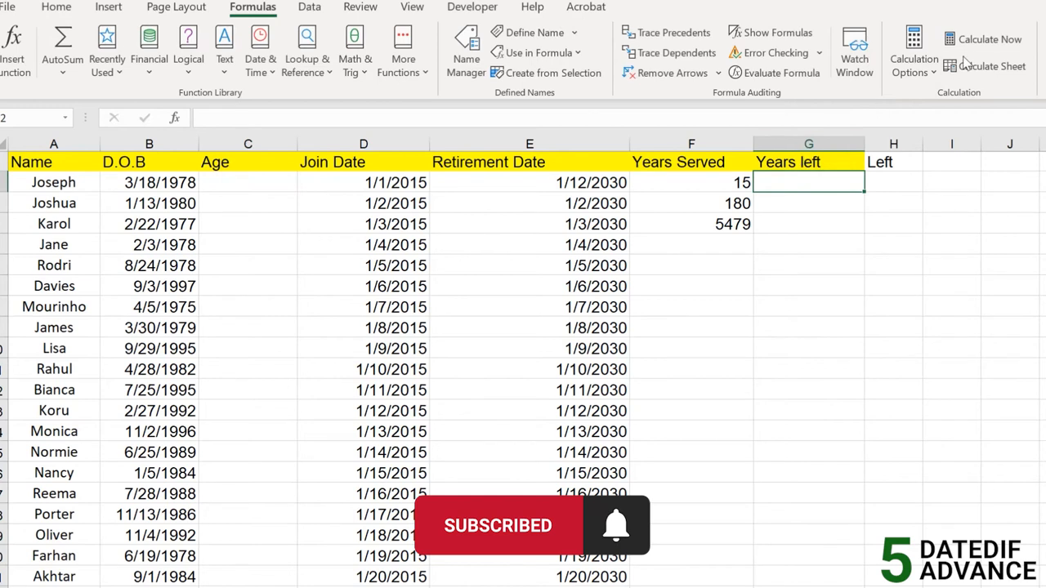
left_click(899, 166)
key("Delete")
Step: Enter the formula =DATEDIF(E2, TODAY(), "y") in G2 for the years left until retirement
left_click(838, 182)
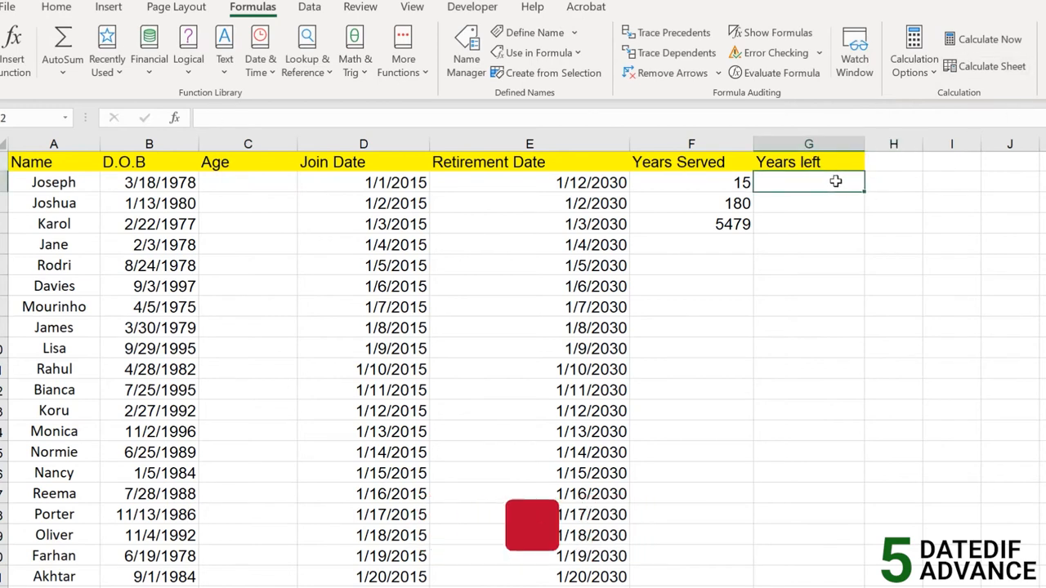
double_click(838, 181)
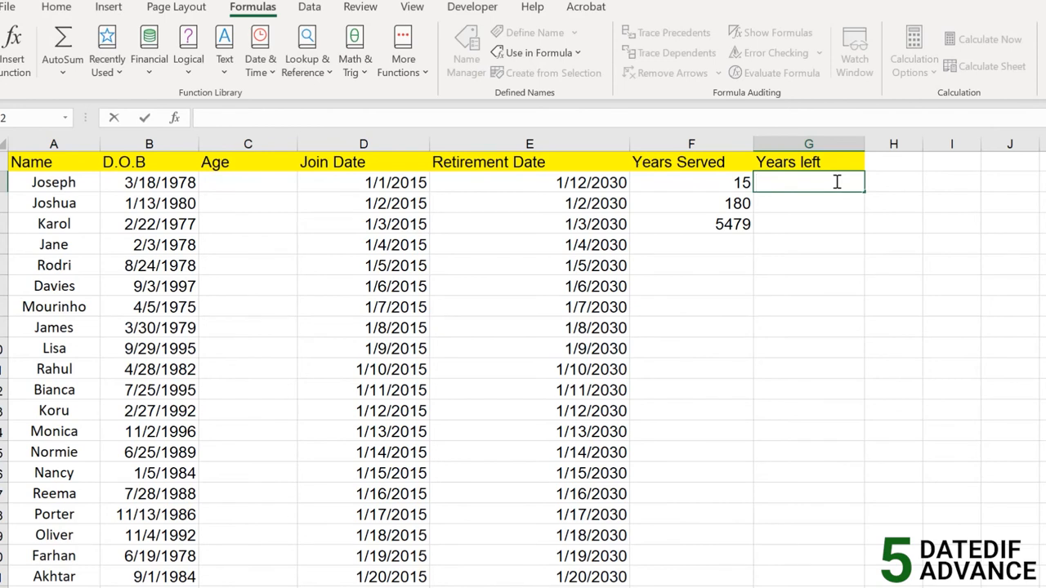
type("=DATEDIF(")
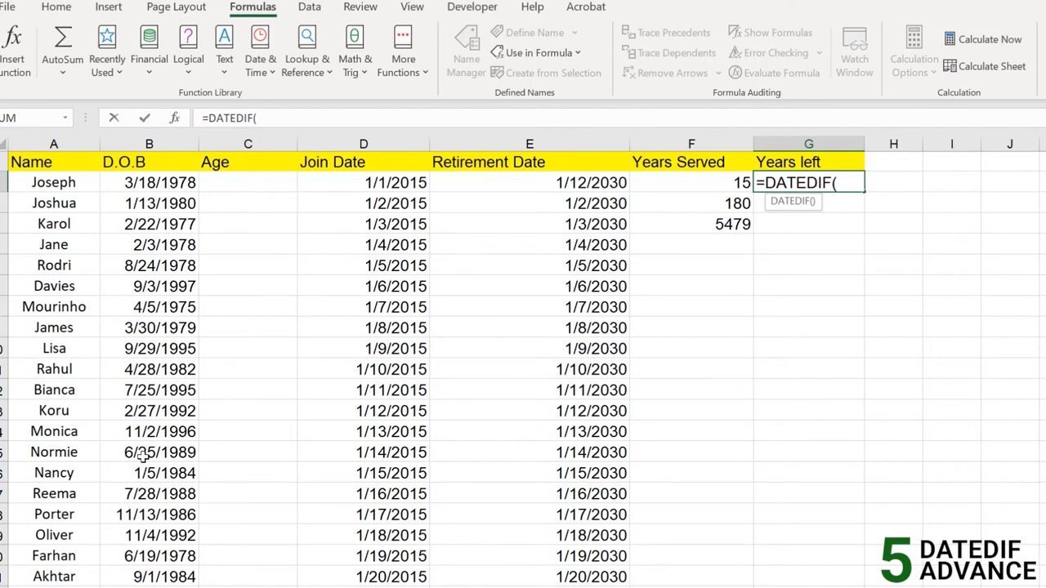
left_click(597, 182)
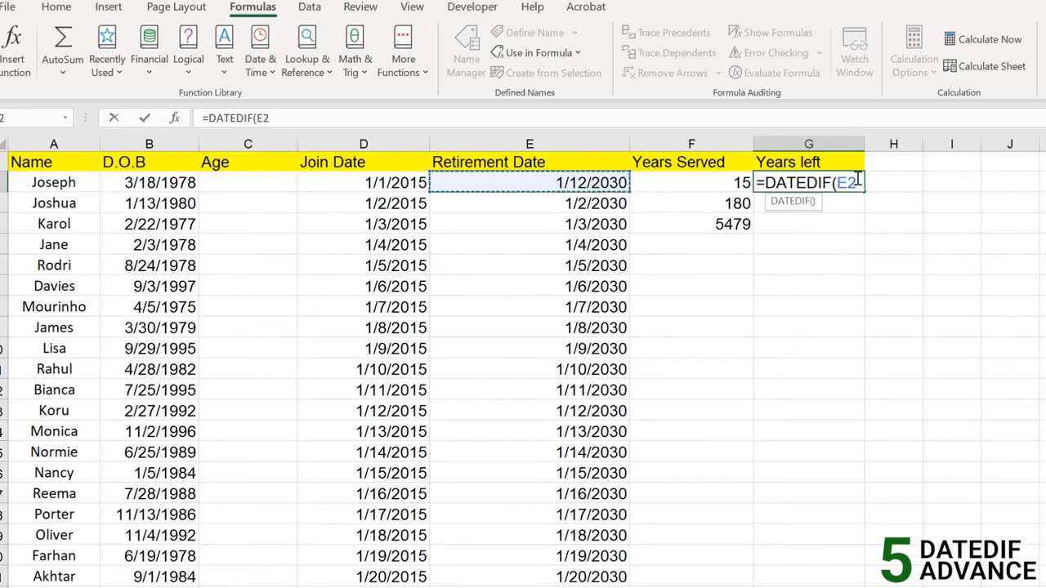
type(",")
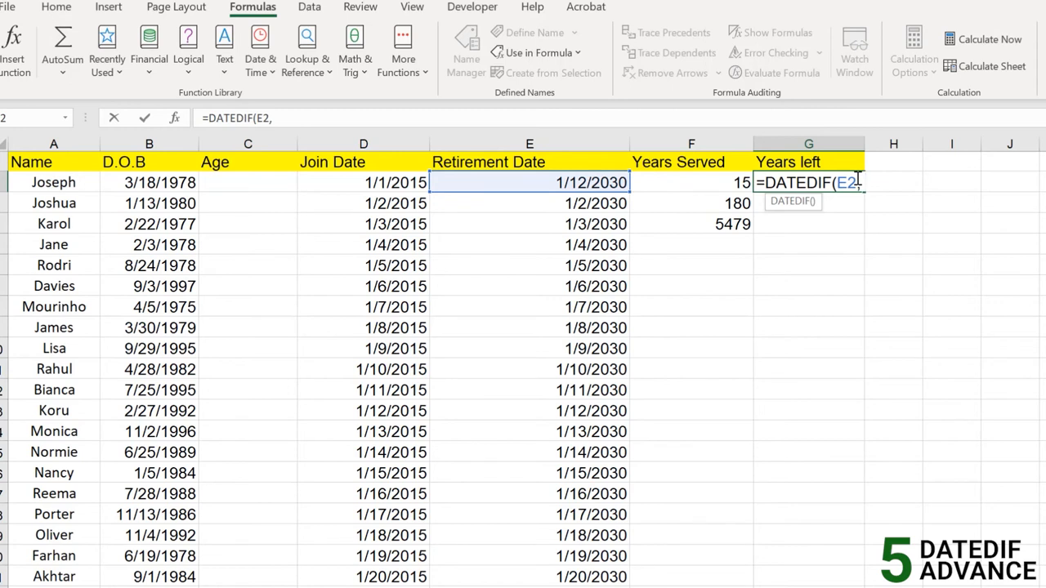
type(" TODAY")
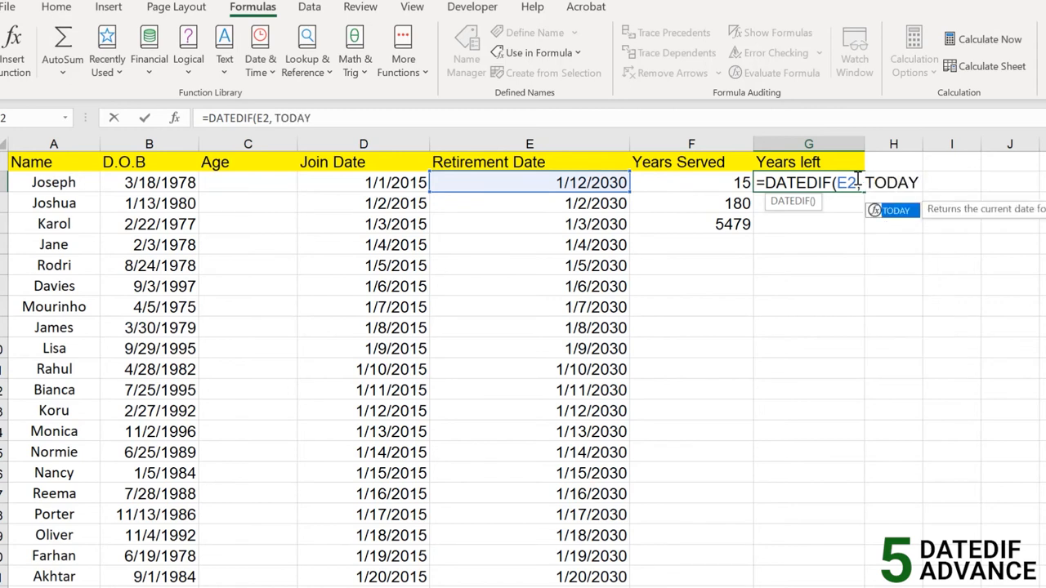
type("()")
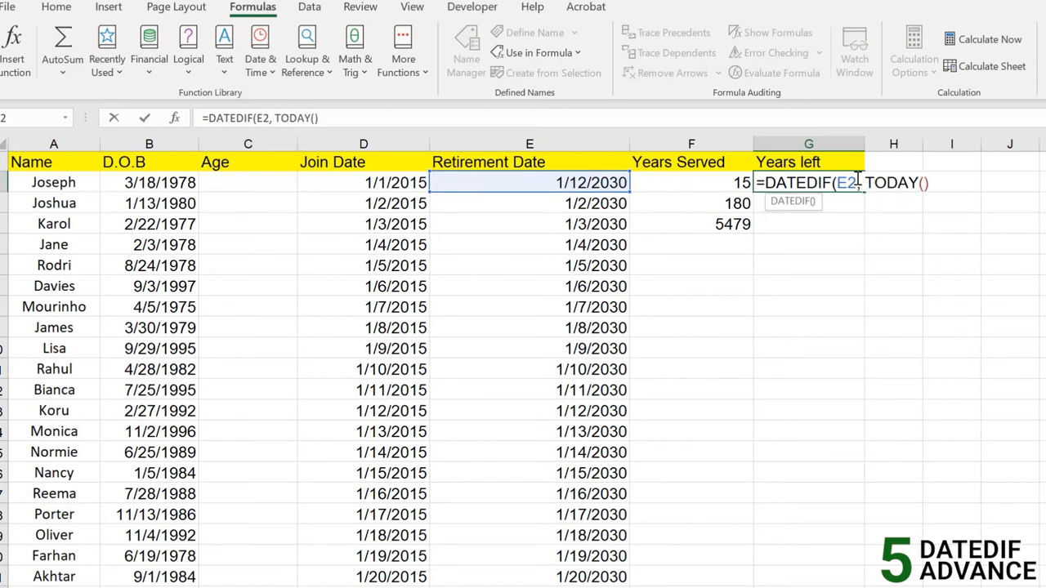
type(", Y")
key("BackSpace")
type("\"y")
type(")")
key("Return")
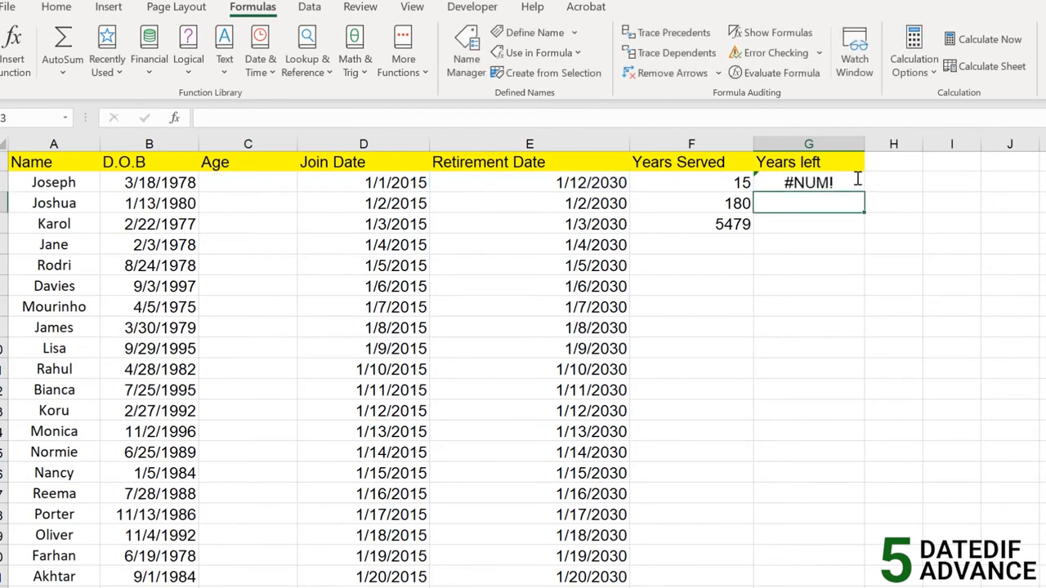
Step: Swap the date arguments in the G2 formula so it reads =DATEDIF(TODAY(), E2, "y")
left_click(817, 183)
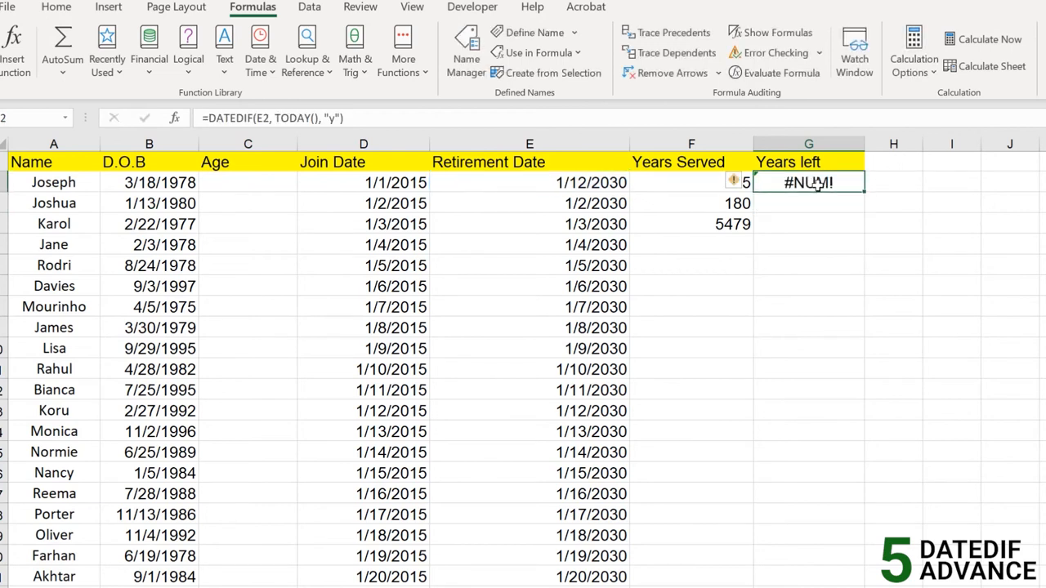
double_click(817, 183)
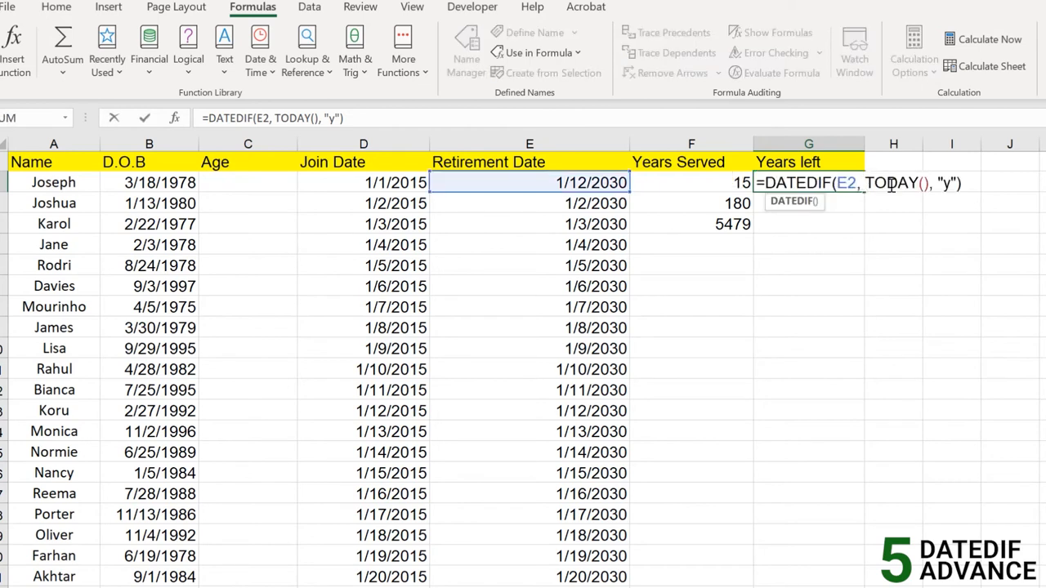
left_click_drag(930, 183, 864, 183)
key("ctrl+x")
left_click(835, 183)
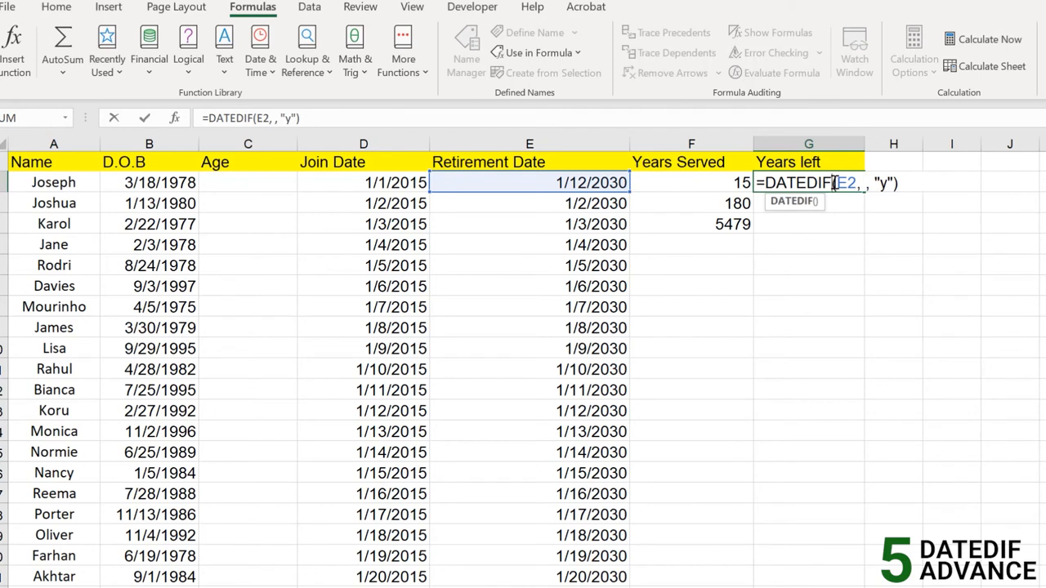
key("ctrl+v")
type(",")
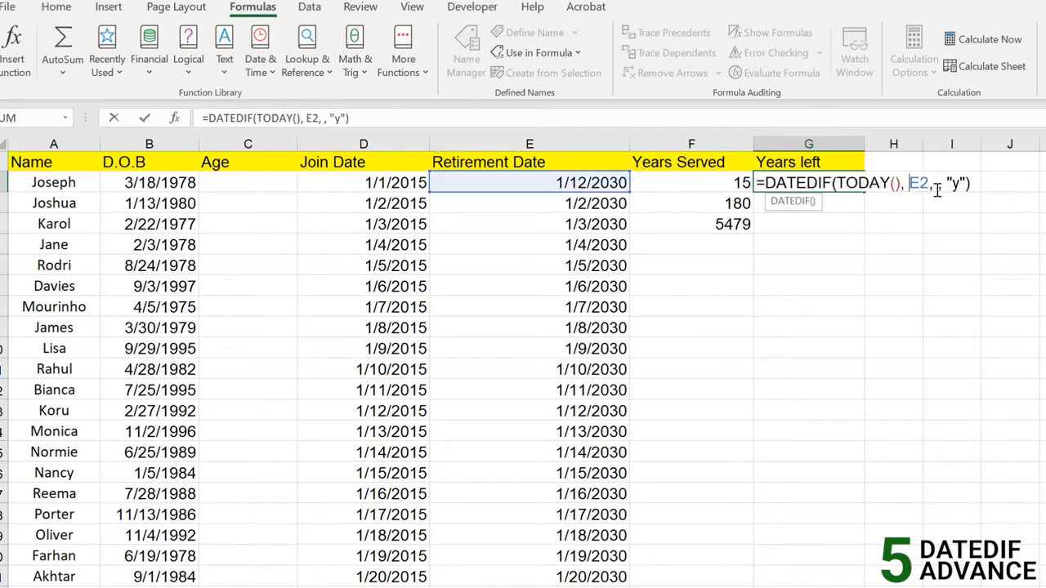
left_click_drag(940, 185, 913, 184)
key("ctrl+x")
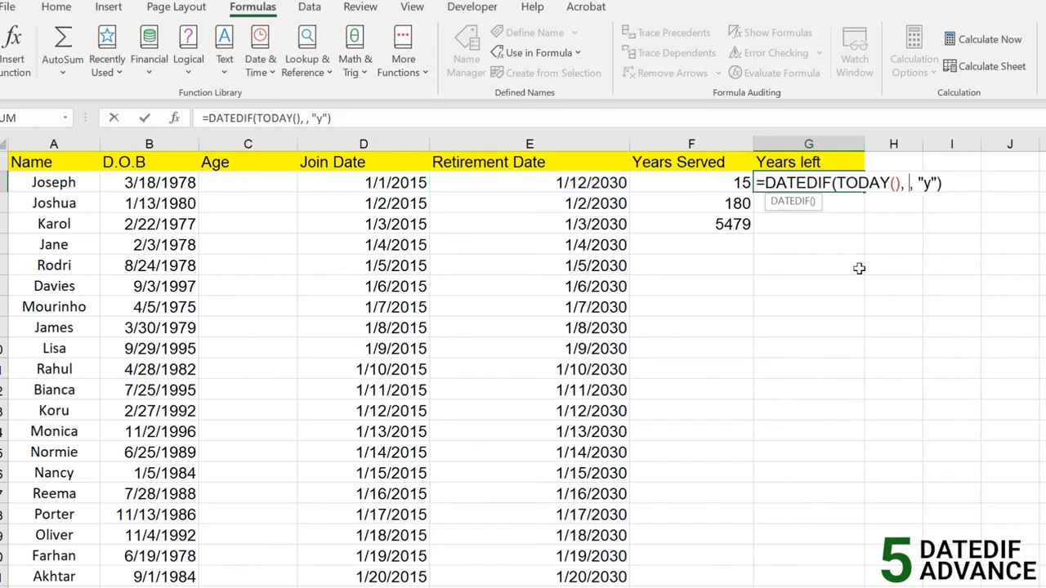
left_click(617, 187)
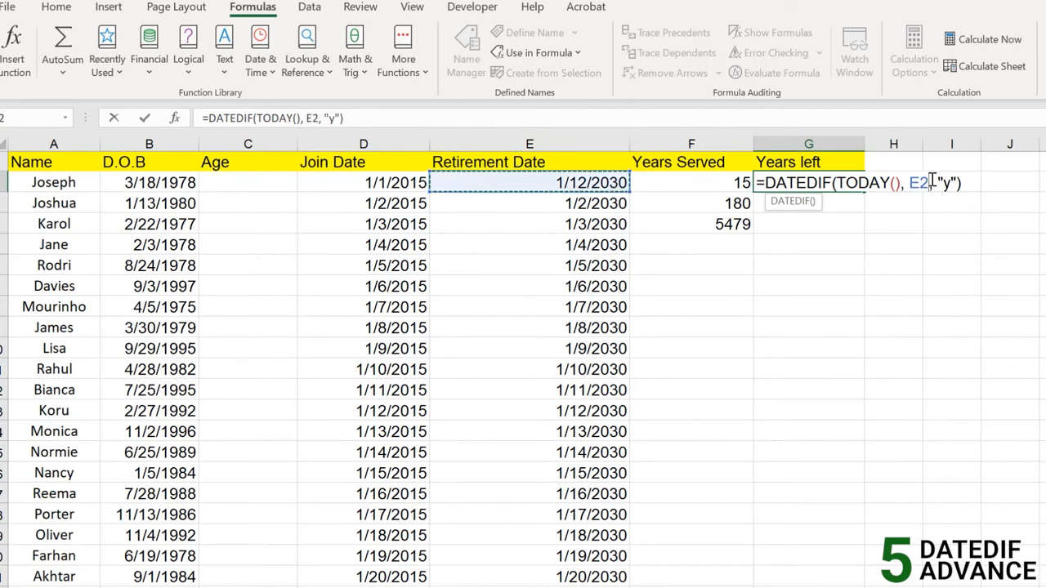
left_click(963, 182)
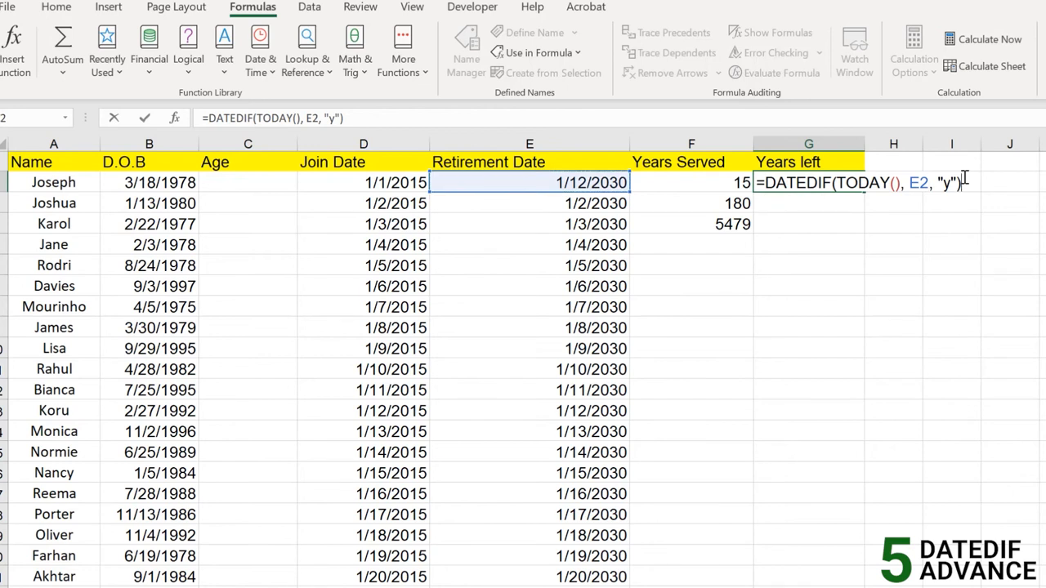
key("Return")
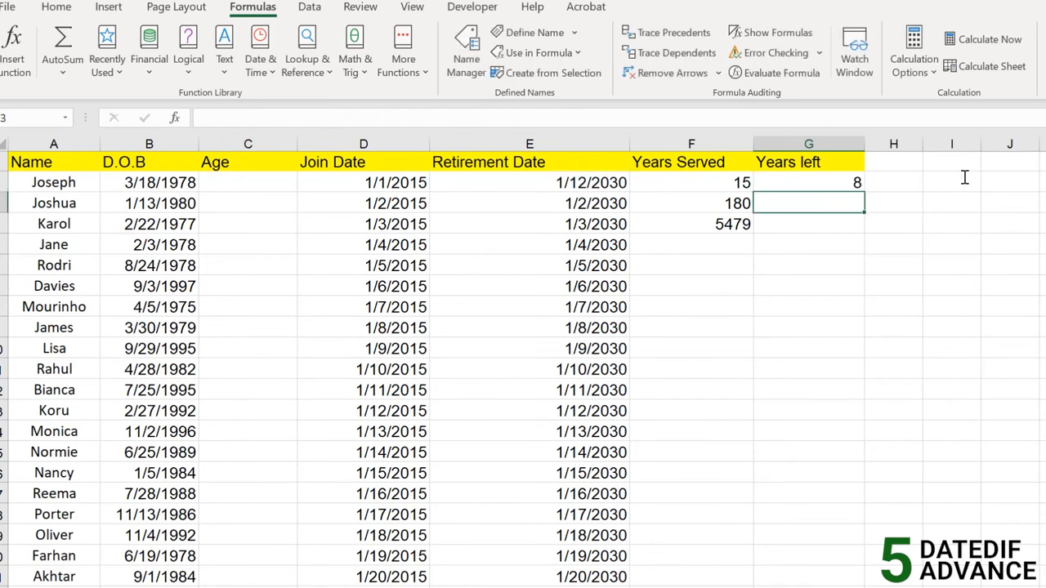
Step: Copy the DATEDIF formula from G2 down the Years left column for all employees
left_click(840, 180)
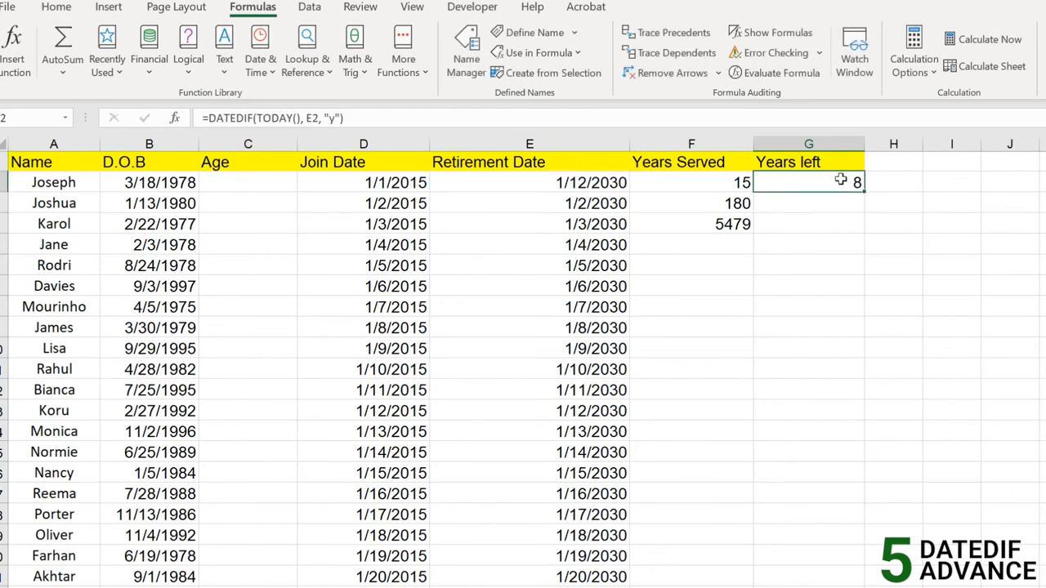
left_click(587, 181)
left_click(853, 186)
double_click(864, 191)
left_click(783, 471)
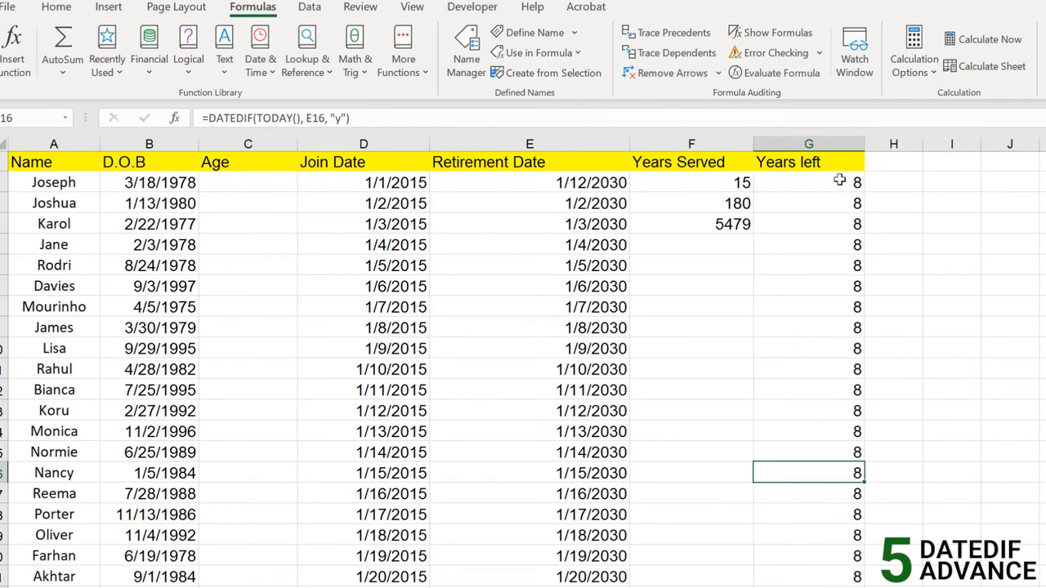
Step: Review the Years left results against the names and retirement dates, and clear them from G2 downward
left_click_drag(838, 184, 850, 587)
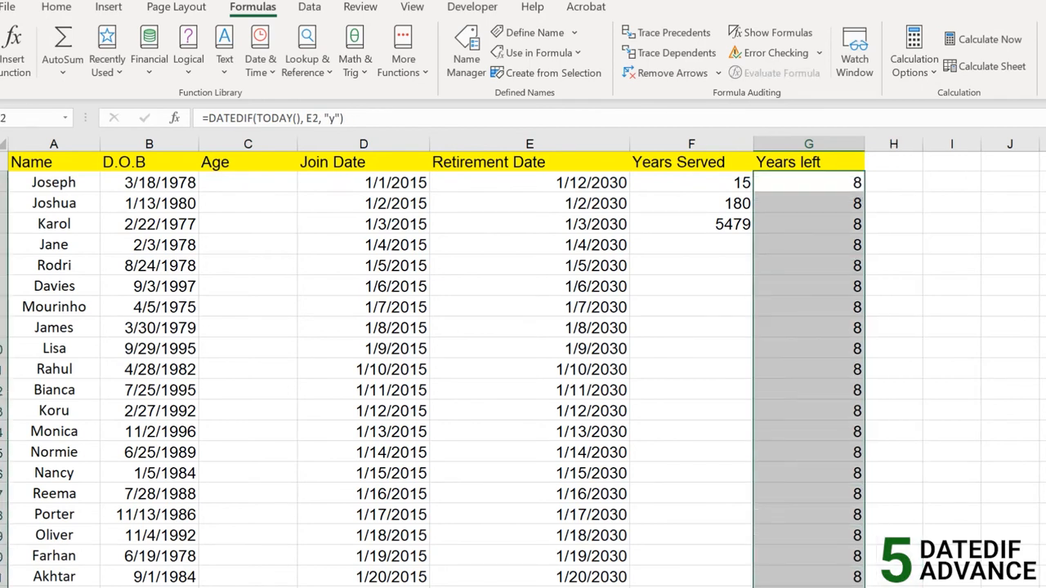
left_click_drag(555, 181, 570, 331)
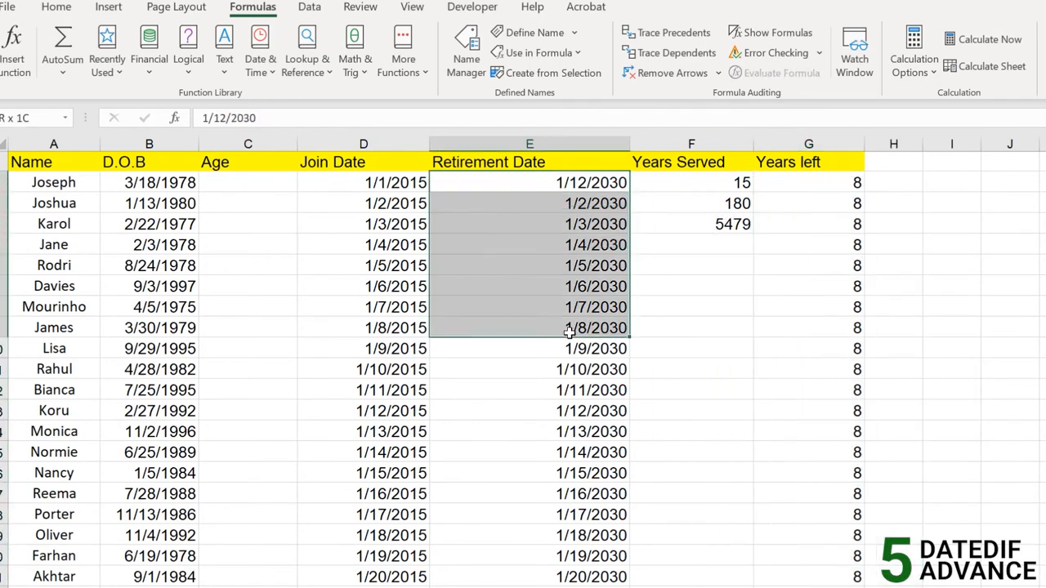
left_click(77, 182)
key("ctrl+shift+Down")
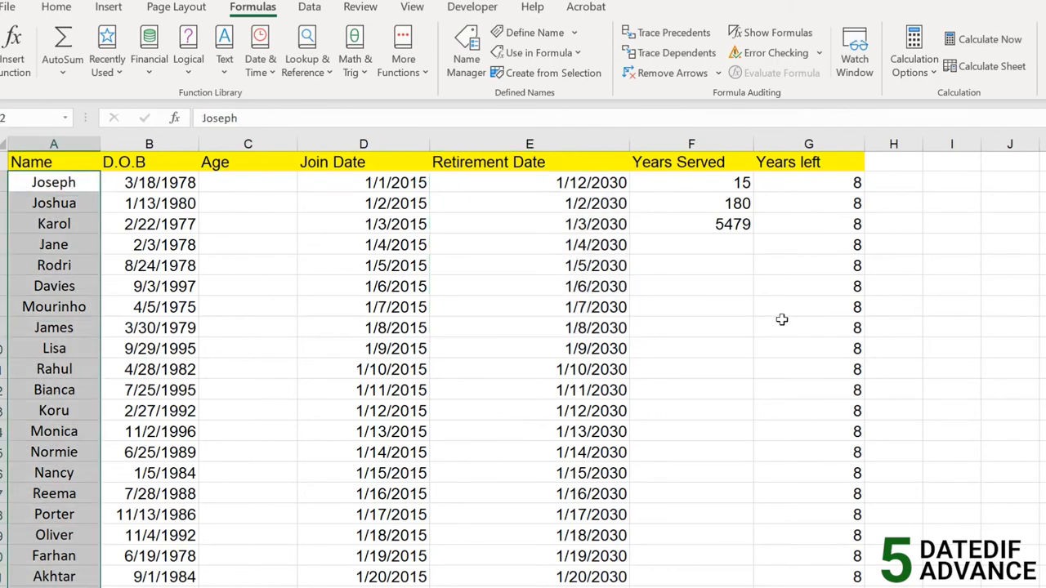
left_click(878, 205)
left_click_drag(844, 181, 826, 576)
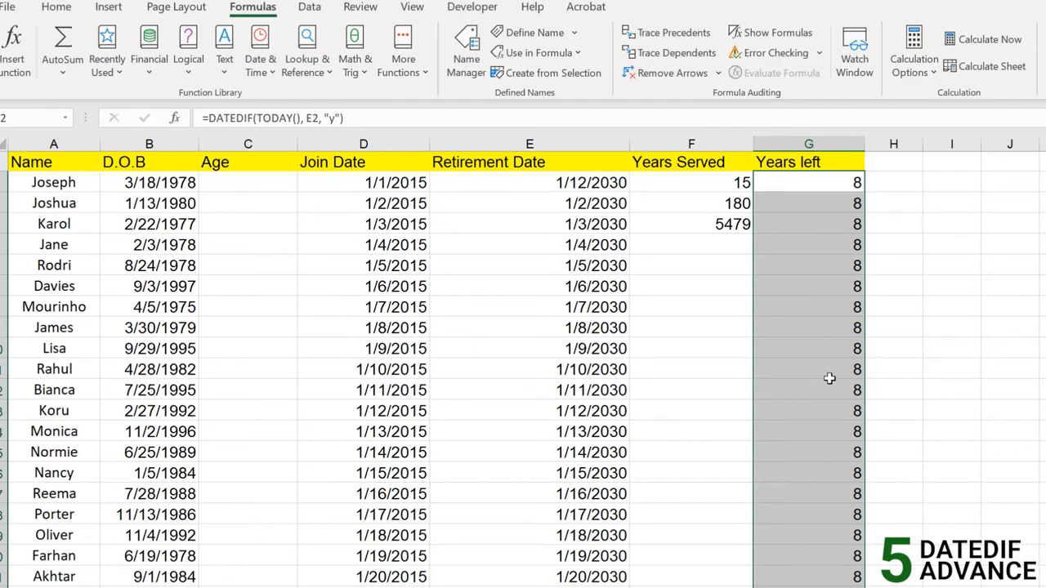
key("Delete")
left_click(790, 244)
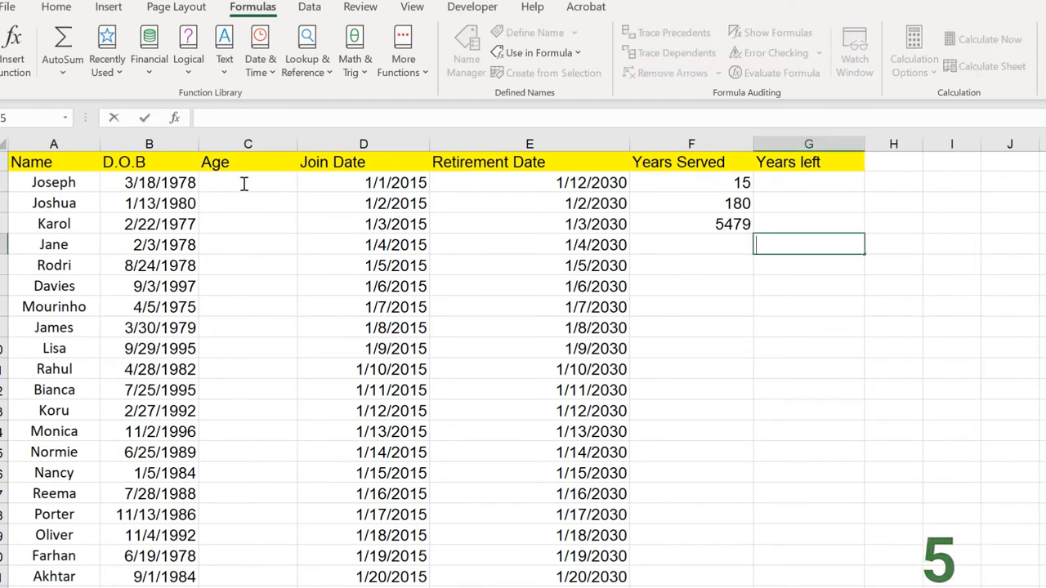
left_click(242, 183)
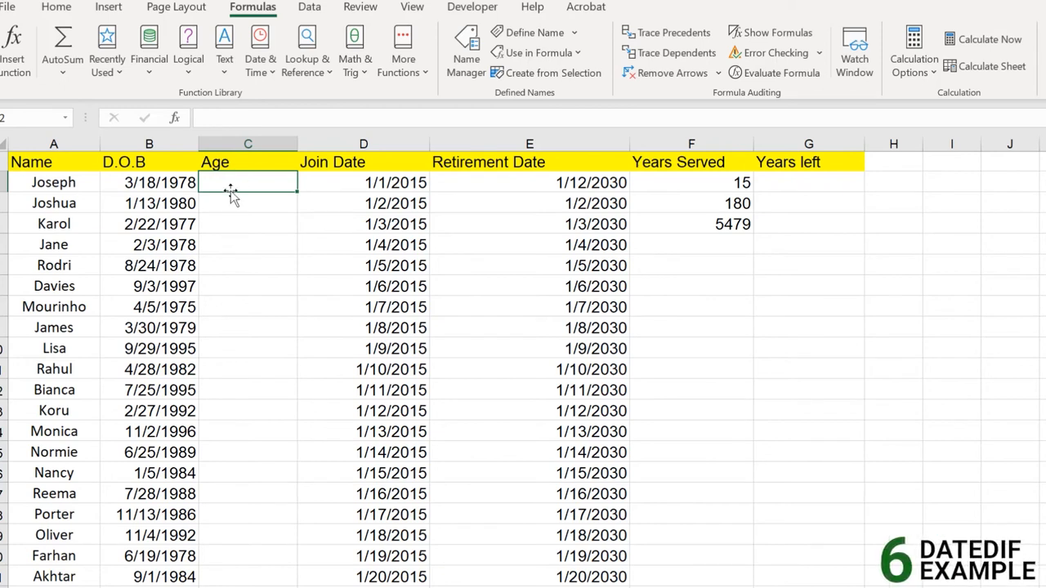
left_click(189, 185)
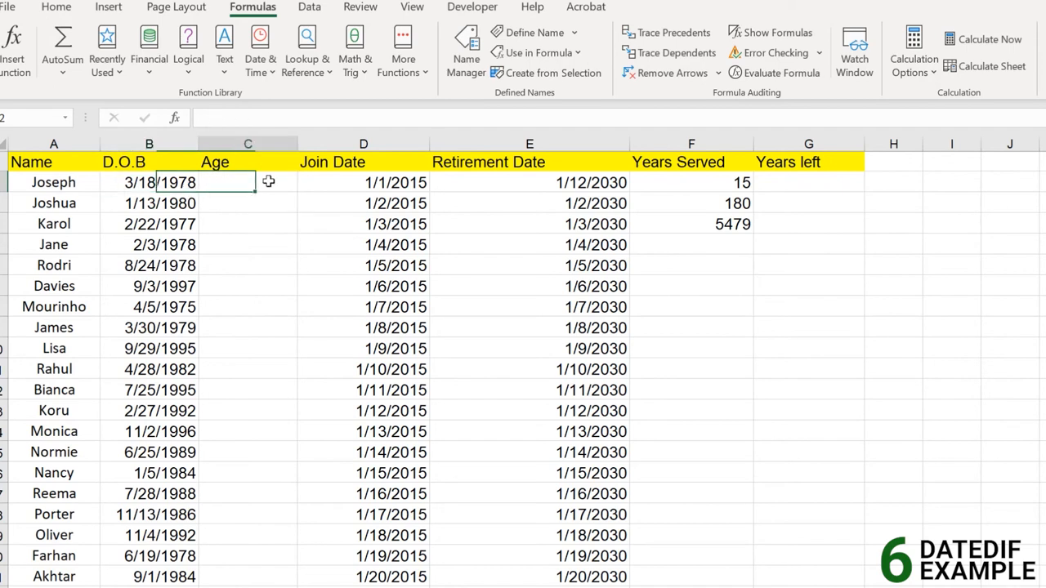
left_click_drag(268, 182, 276, 329)
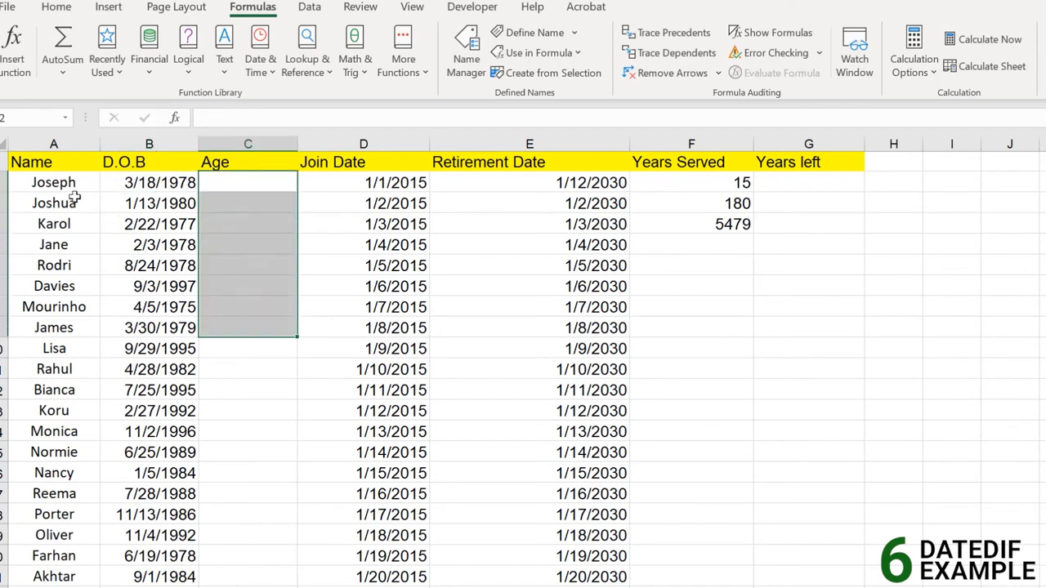
left_click_drag(69, 185, 65, 586)
left_click(331, 464)
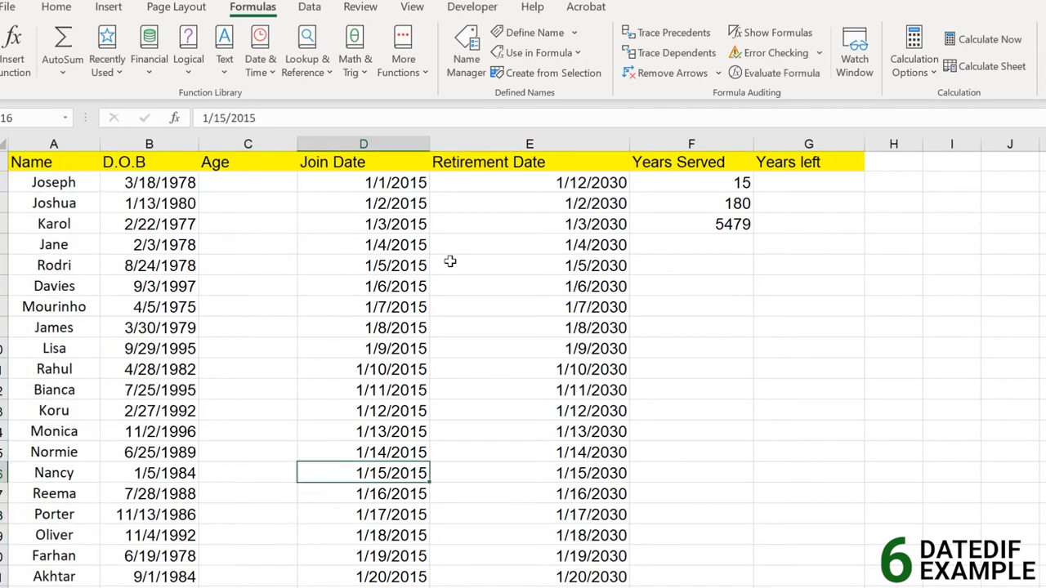
Step: Enter the formula =DATEDIF(B2, TODAY(), "Y") in C2 to calculate the first employee's age
left_click(276, 187)
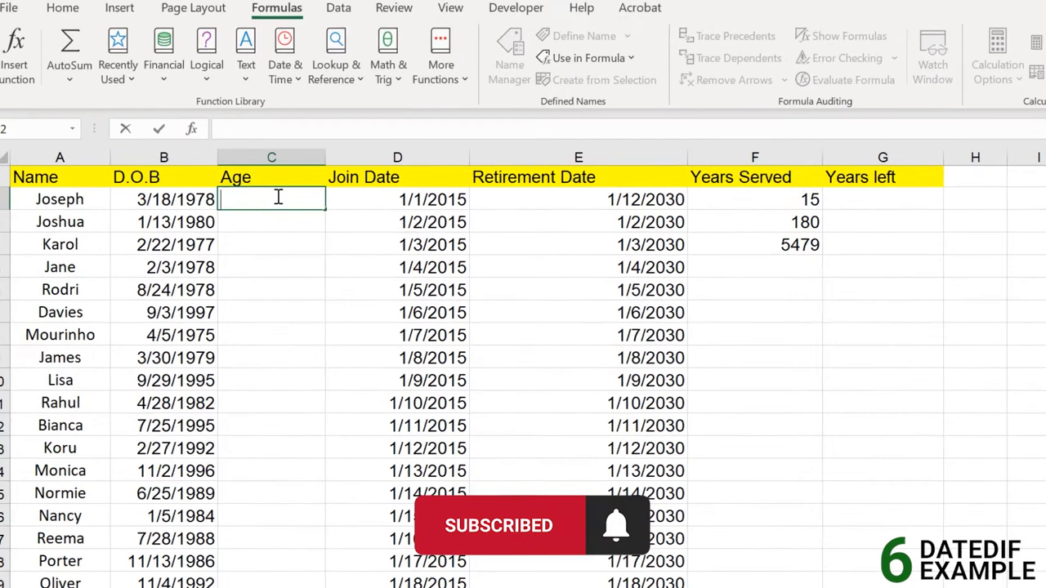
type("=date")
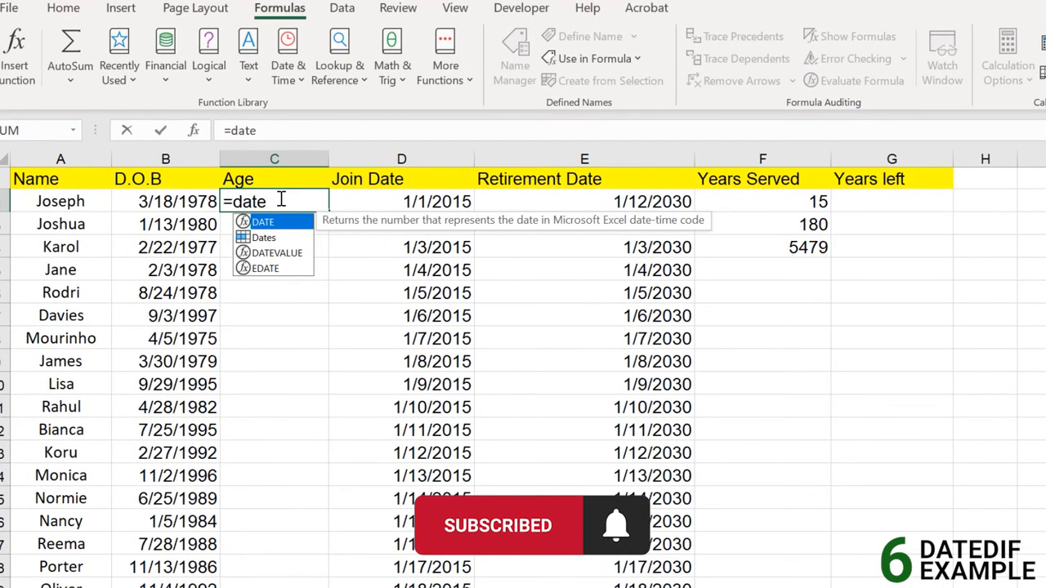
key("BackSpace")
key("BackSpace")
key("BackSpace")
key("BackSpace")
type("DATDIF")
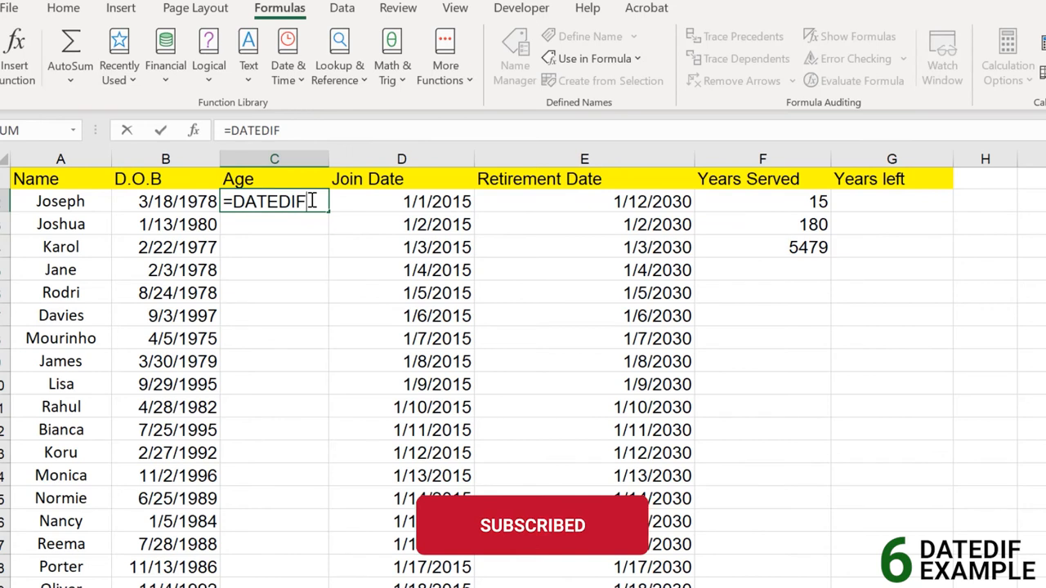
type("(")
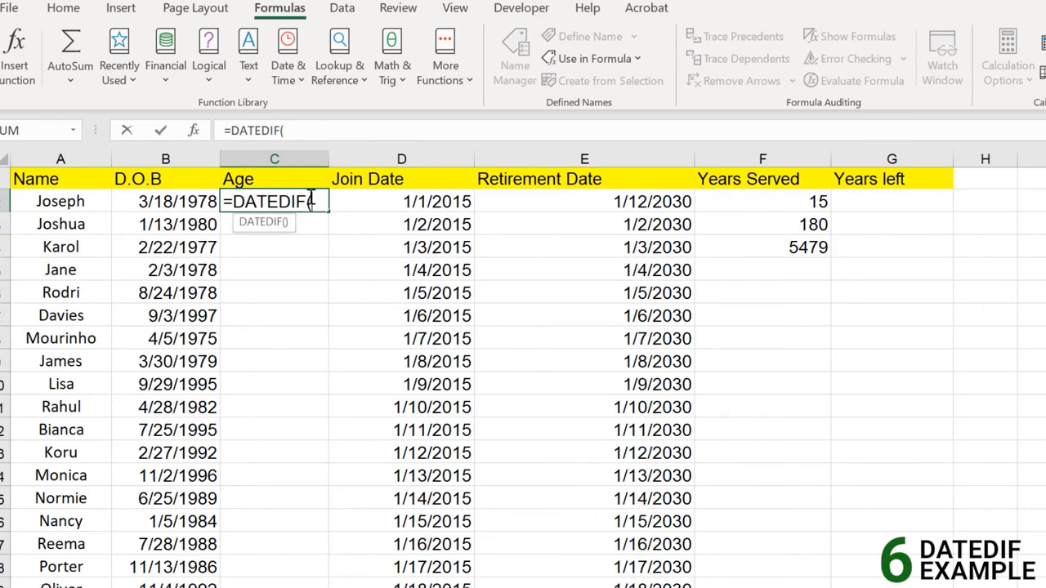
left_click(173, 200)
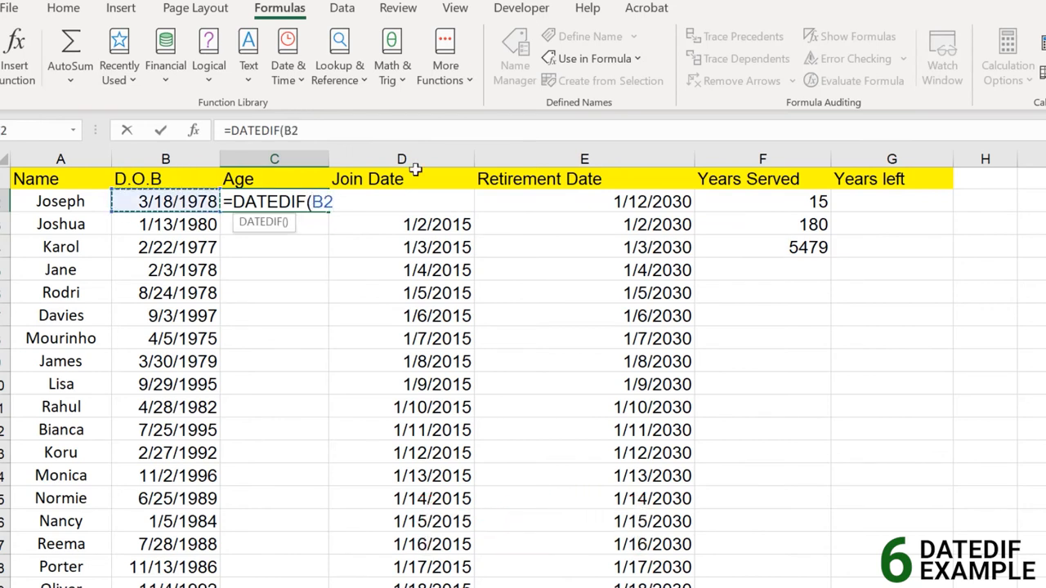
type(",")
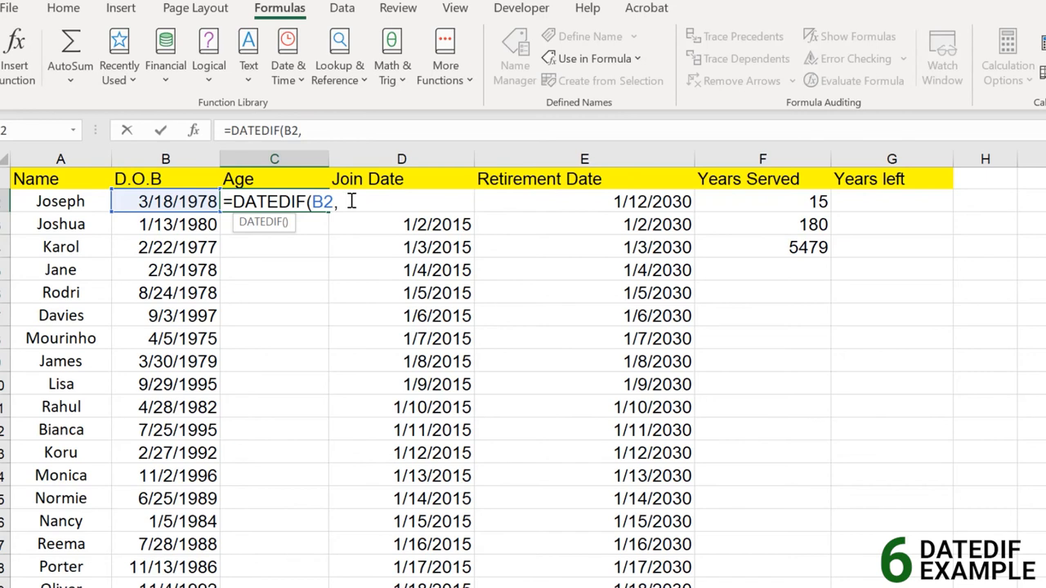
type(" TODAY(), \"Y\"")
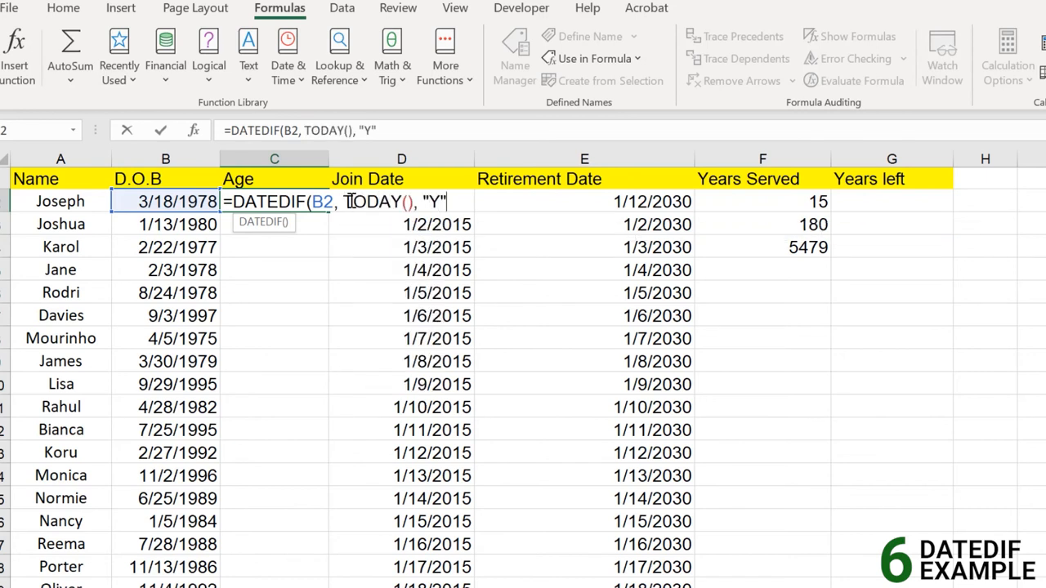
type(")")
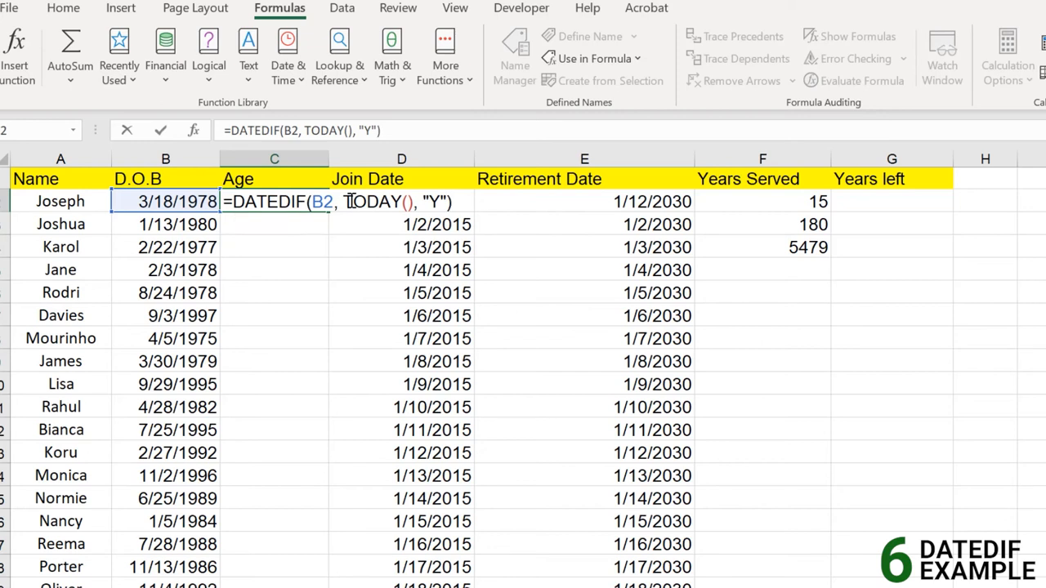
key("Return")
Step: Copy the age formula from C2 down the Age column for all employees
left_click(285, 202)
left_click(85, 202)
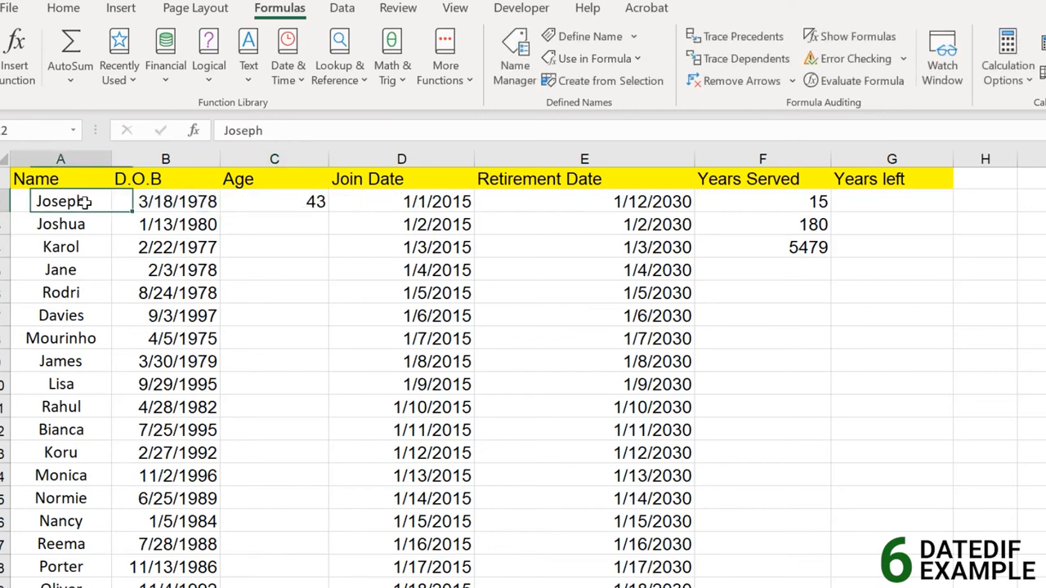
left_click(294, 203)
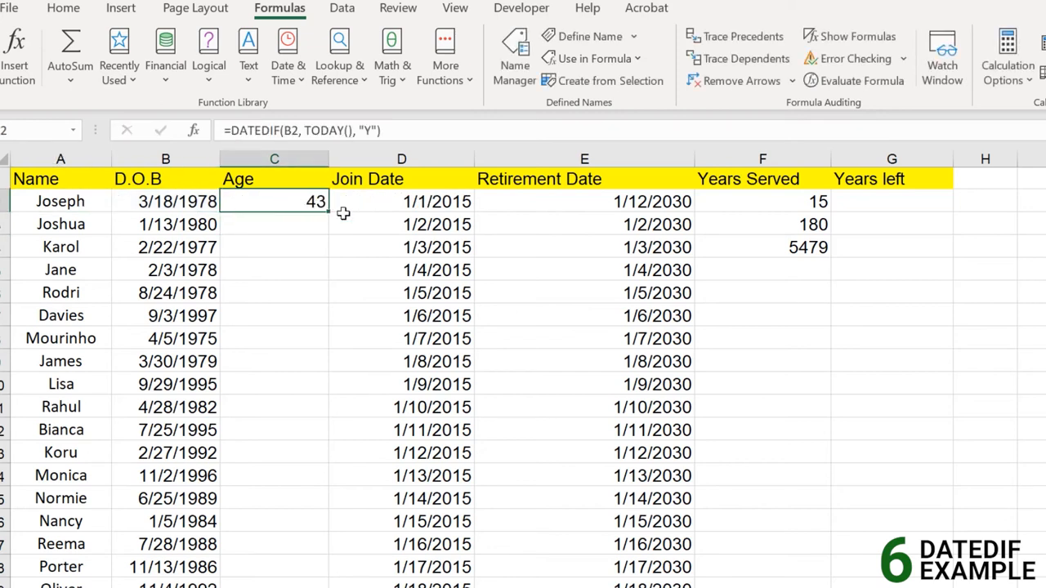
left_click_drag(328, 212, 218, 564)
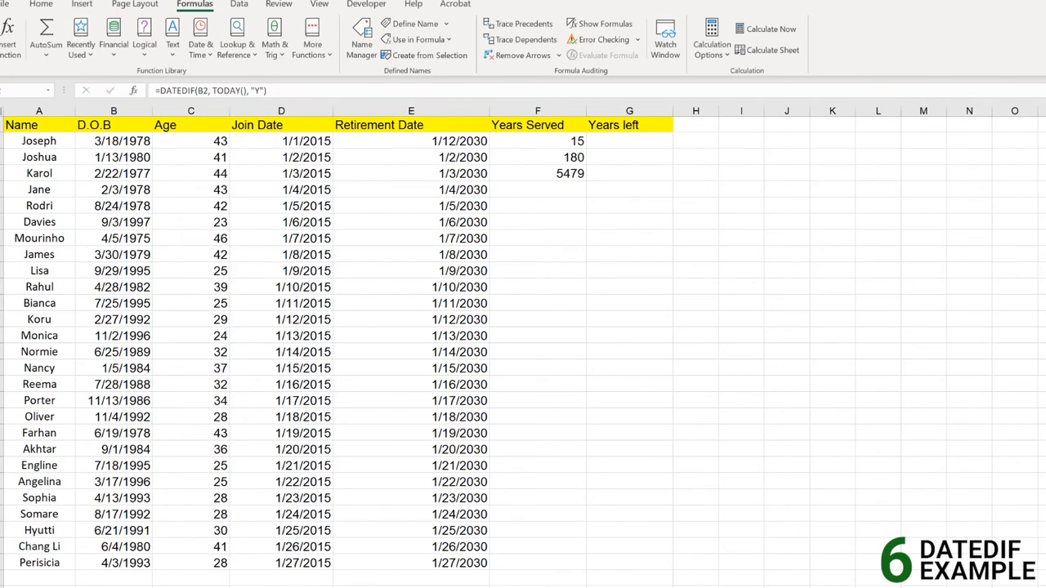
Step: Widen the empty column I to the side of the employee table
left_click(775, 173)
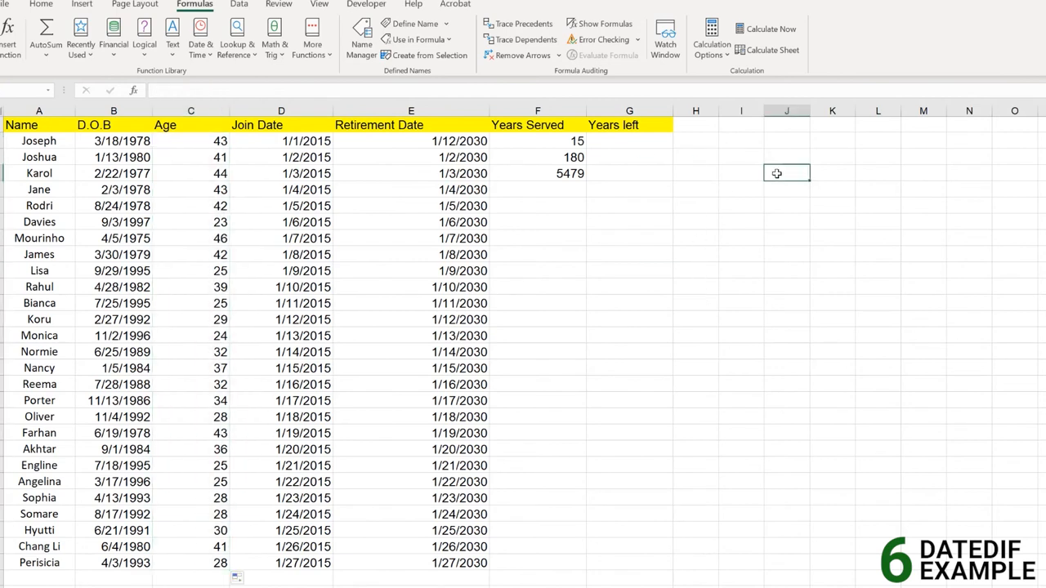
left_click_drag(744, 173, 745, 194)
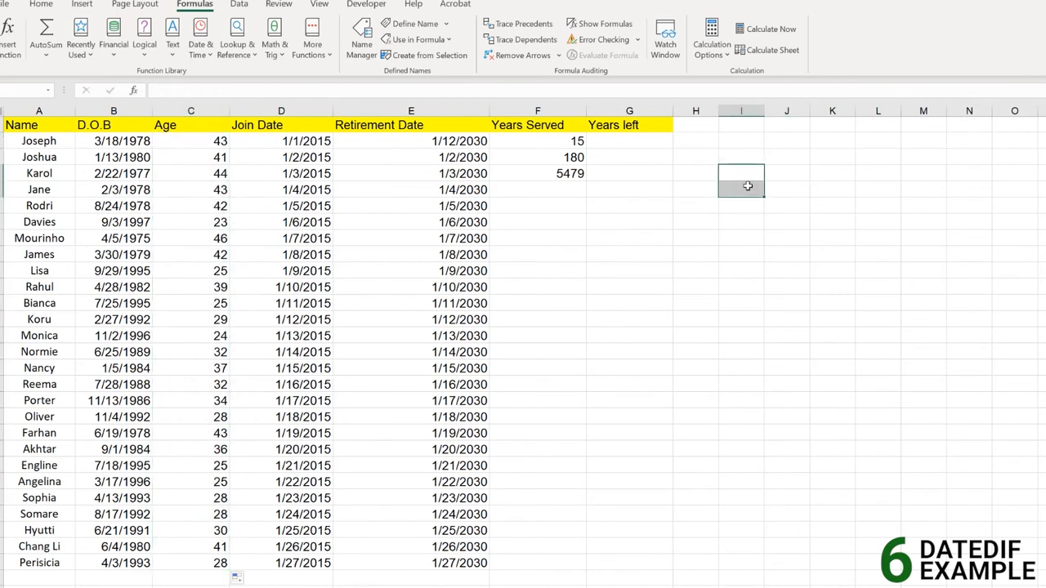
left_click_drag(764, 111, 799, 114)
Step: Enter the current date, 7/2/2021, in I5 and the date 7/1/2028 in I6
left_click(748, 192)
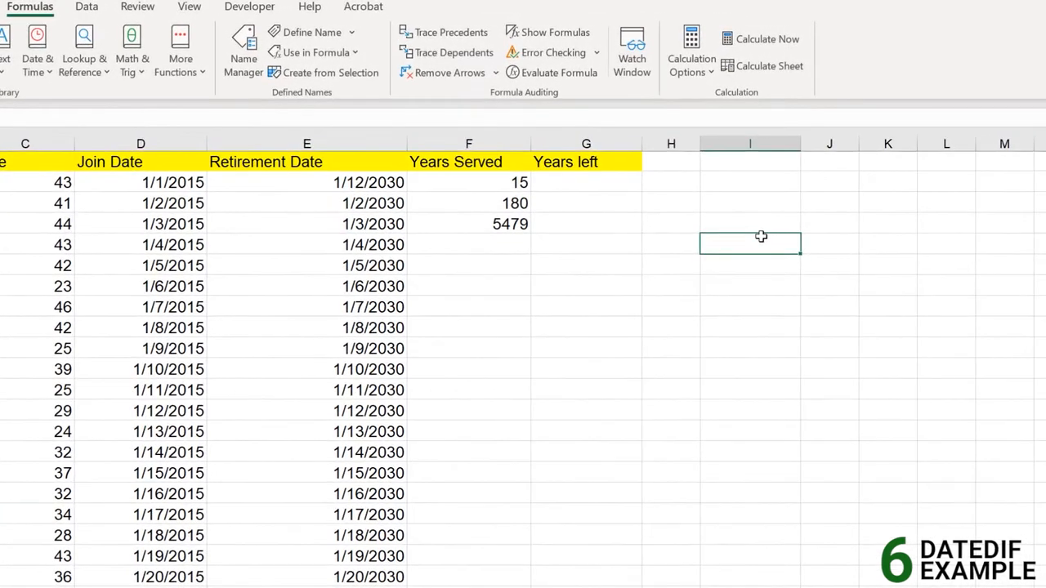
double_click(764, 237)
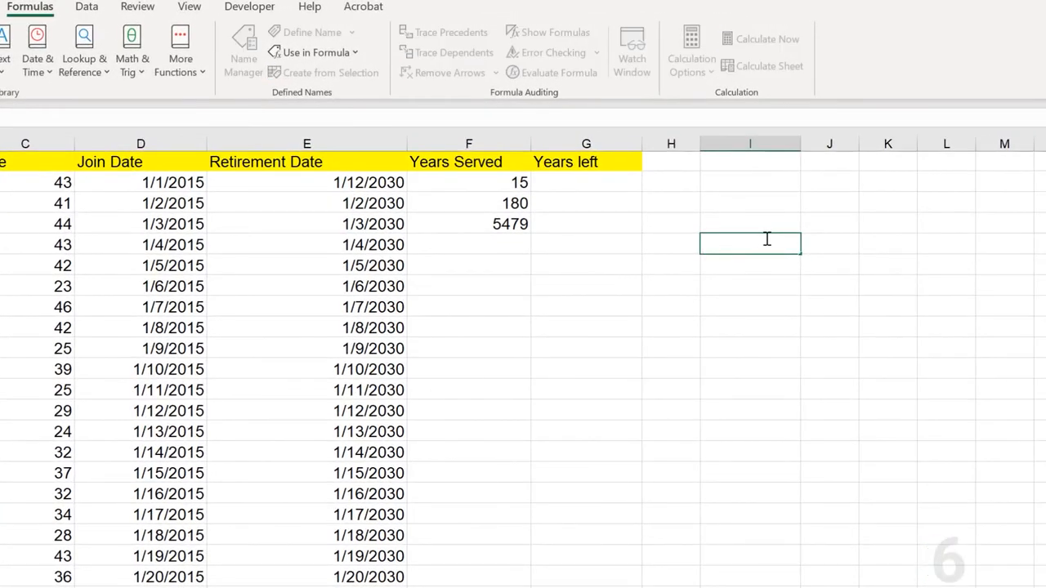
type("4")
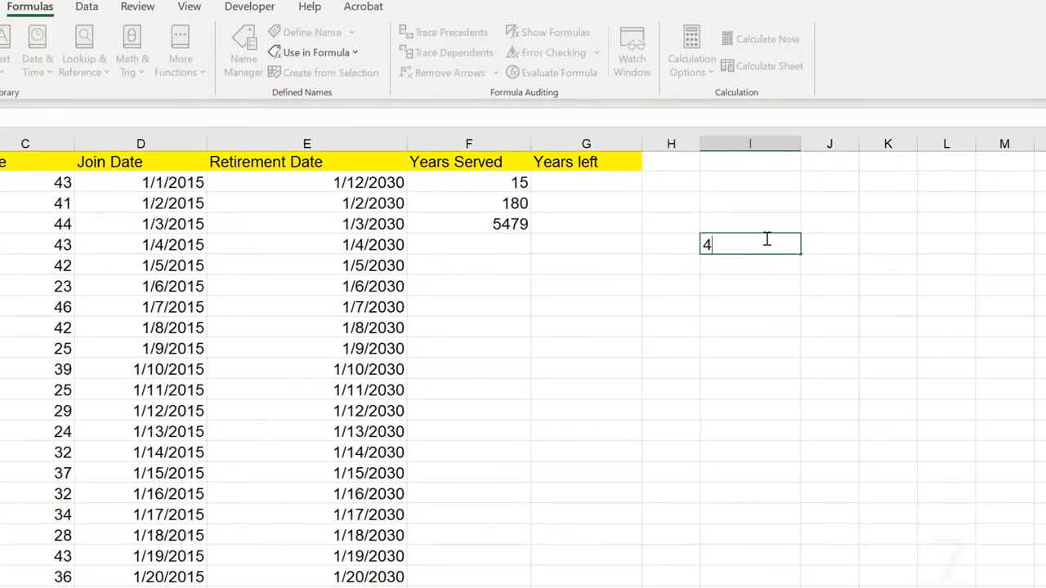
key("BackSpace")
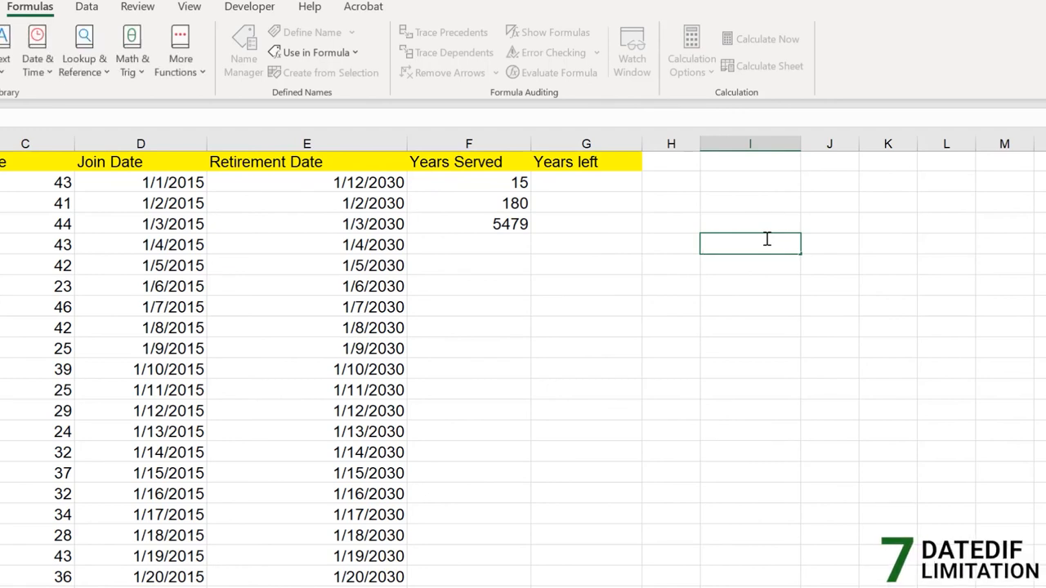
key("ctrl+semicolon")
key("Return")
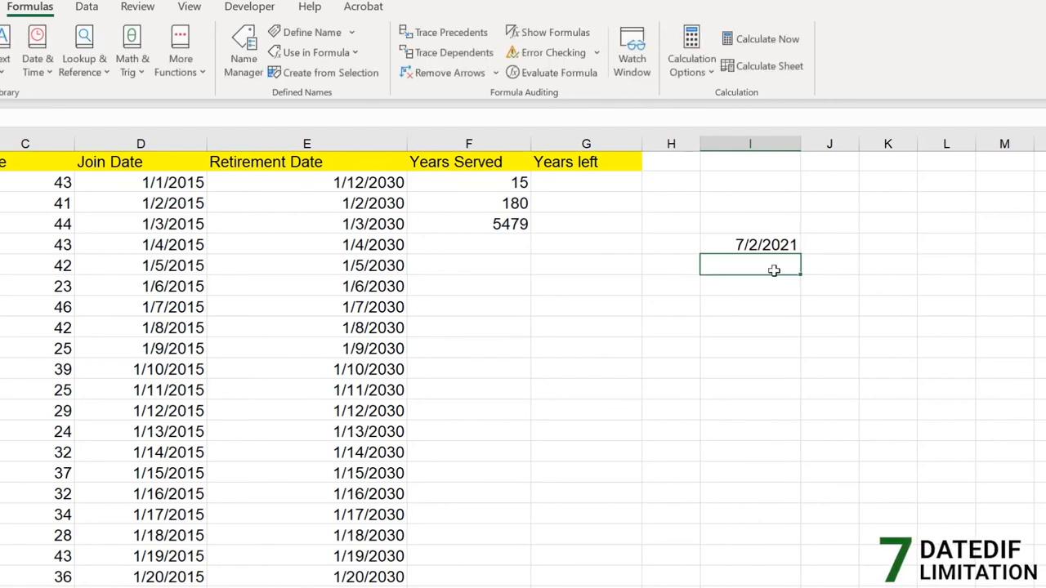
double_click(787, 264)
type("7")
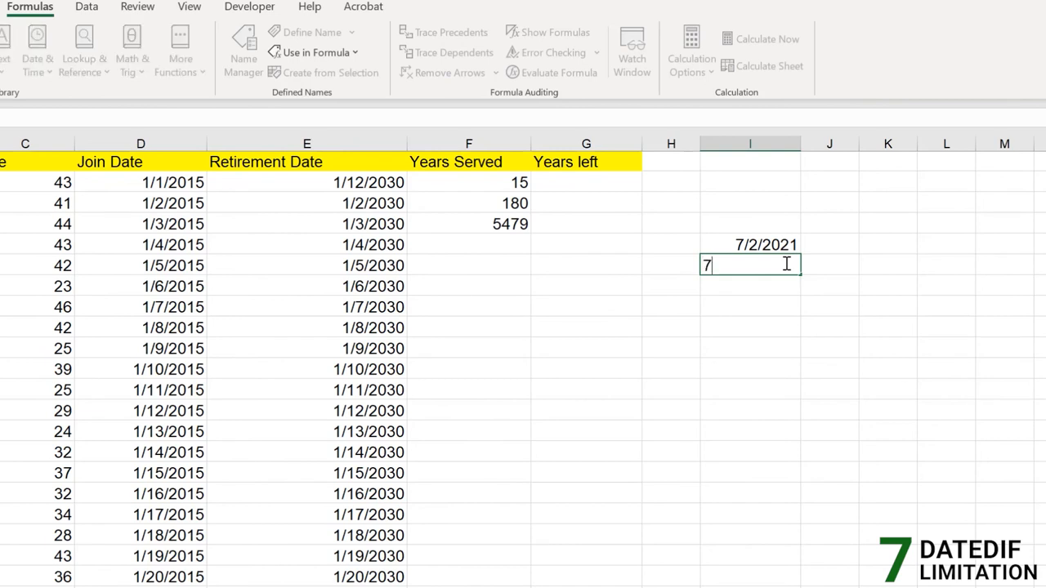
type("/1/2028")
key("Return")
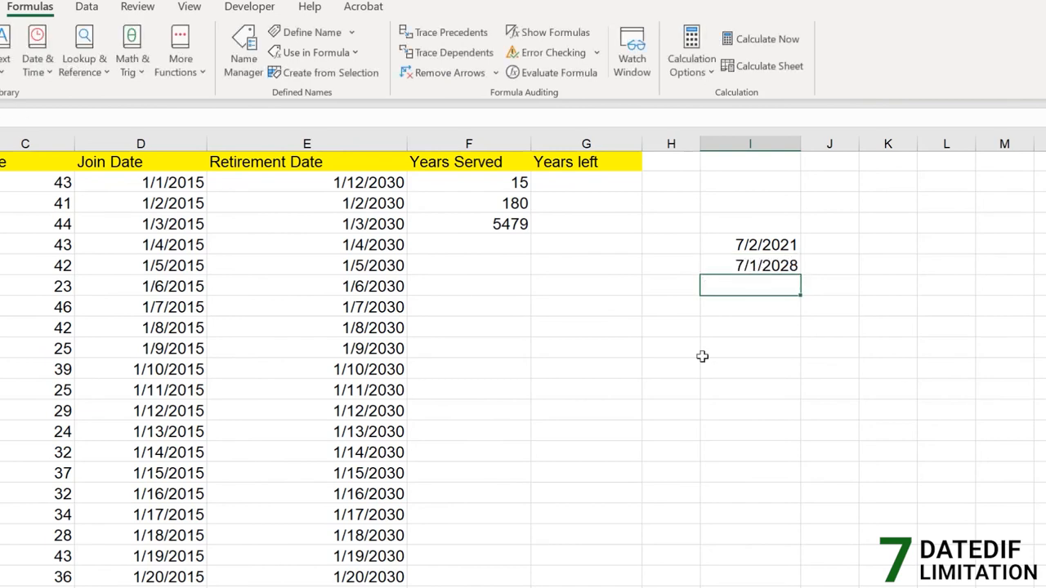
Step: Enter the formula =DATEDIF(I5,I6,"Y") in I7 to calculate the full years between the two dates
left_click_drag(782, 244, 782, 258)
left_click(776, 282)
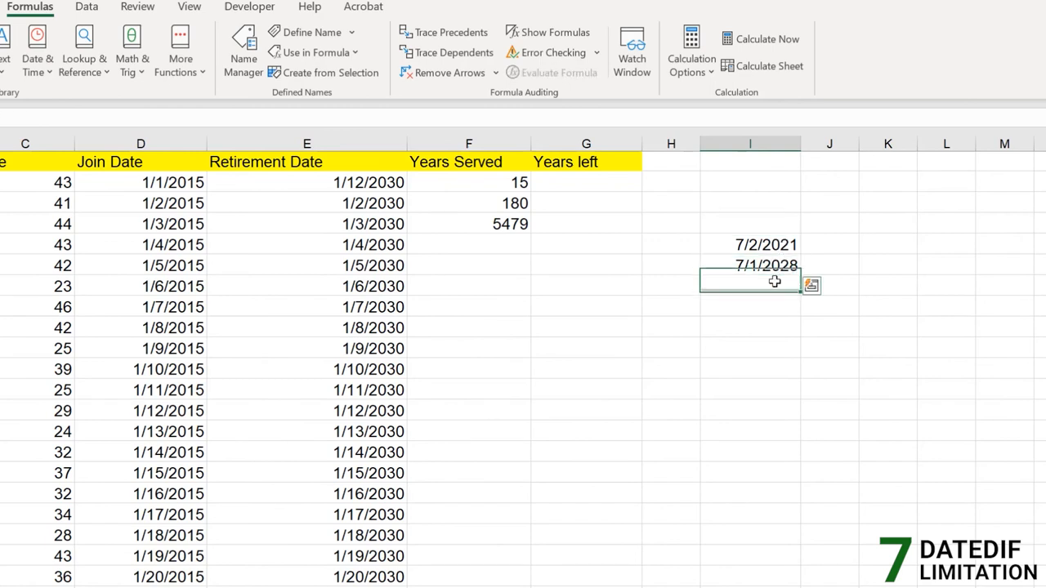
left_click(775, 247)
left_click(767, 286)
double_click(769, 287)
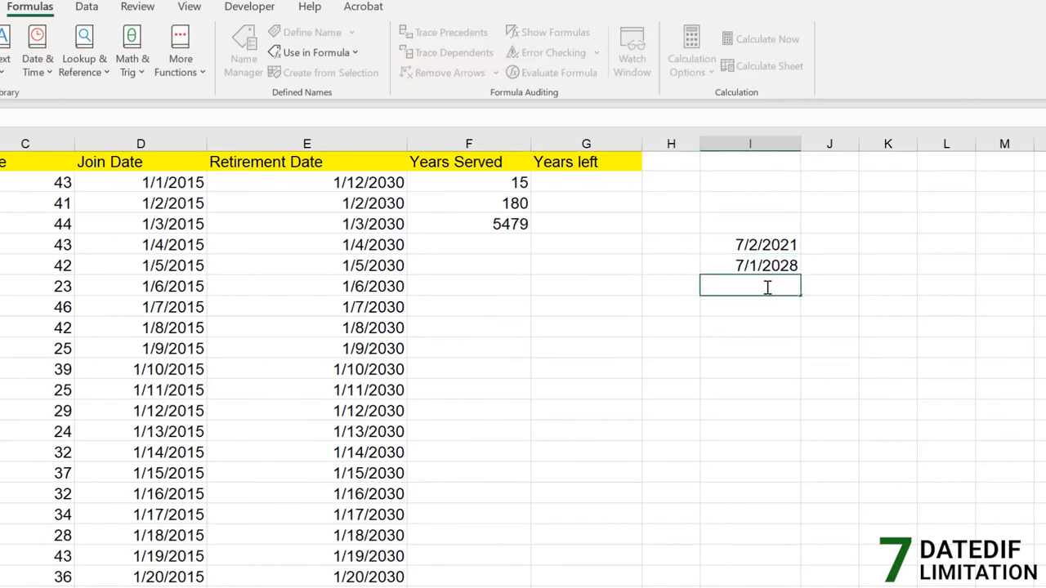
type("=DATE")
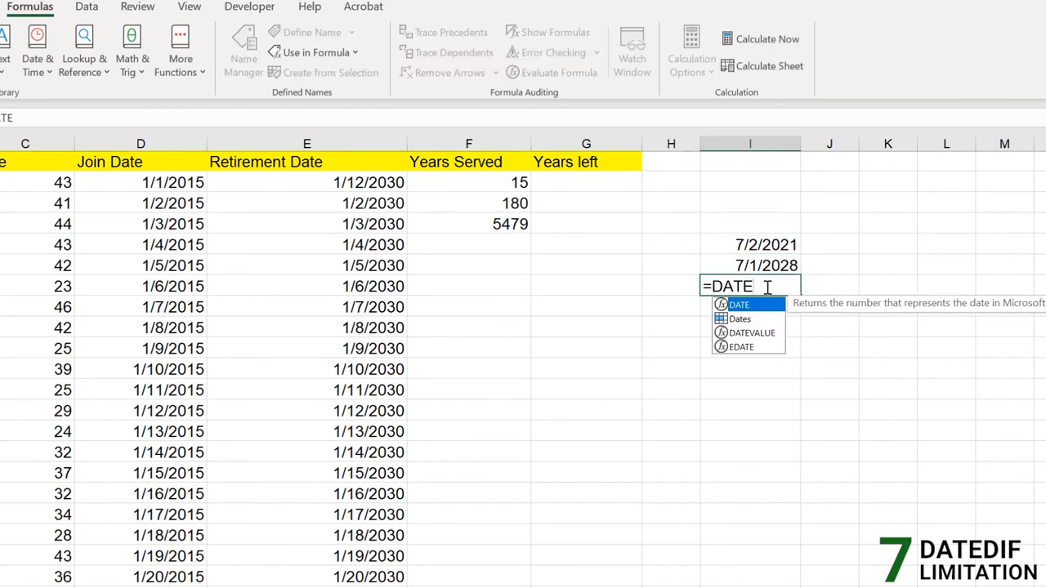
type("DIF(")
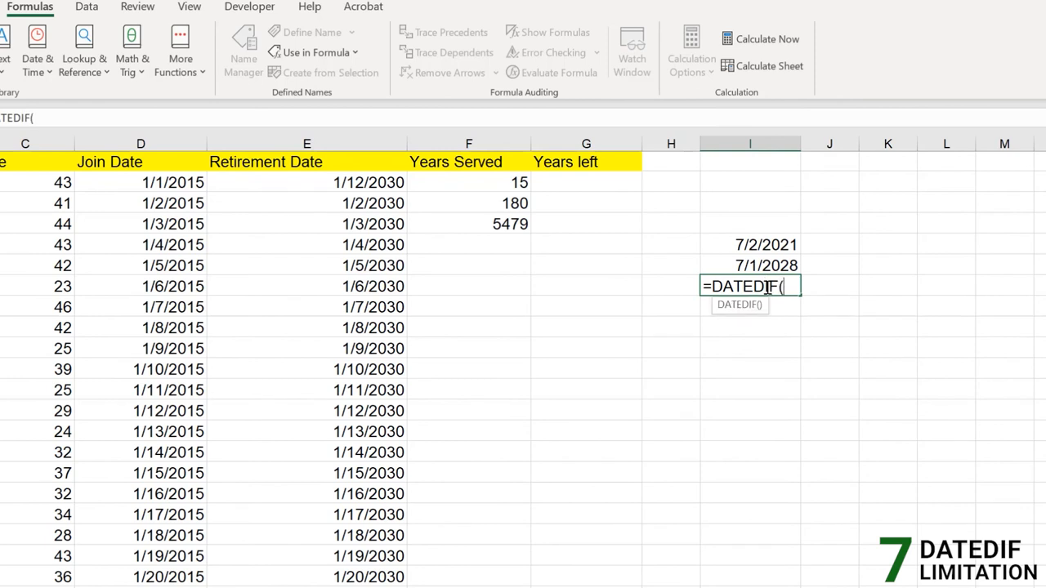
left_click(785, 245)
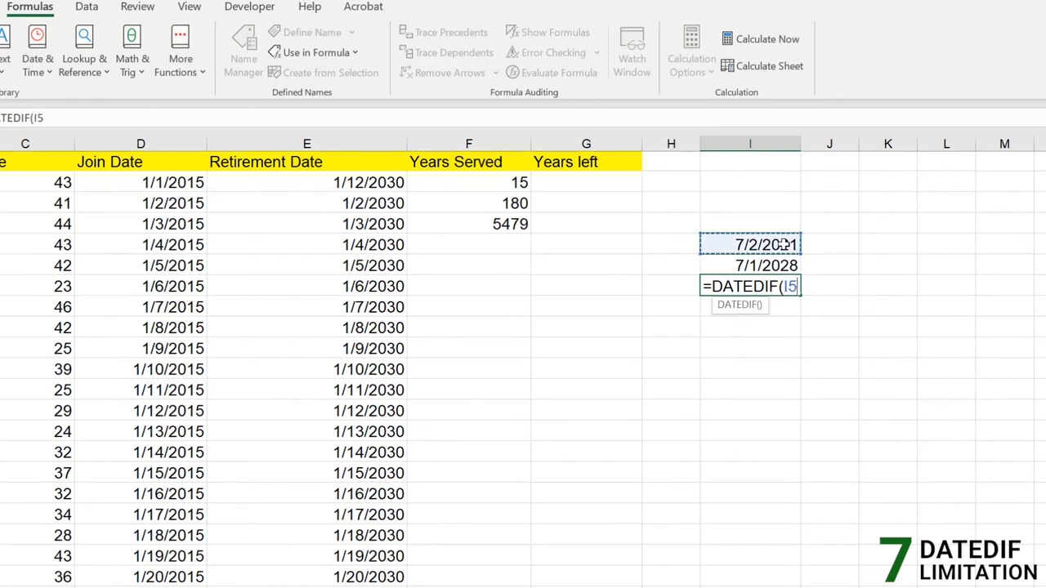
type(",")
left_click(780, 265)
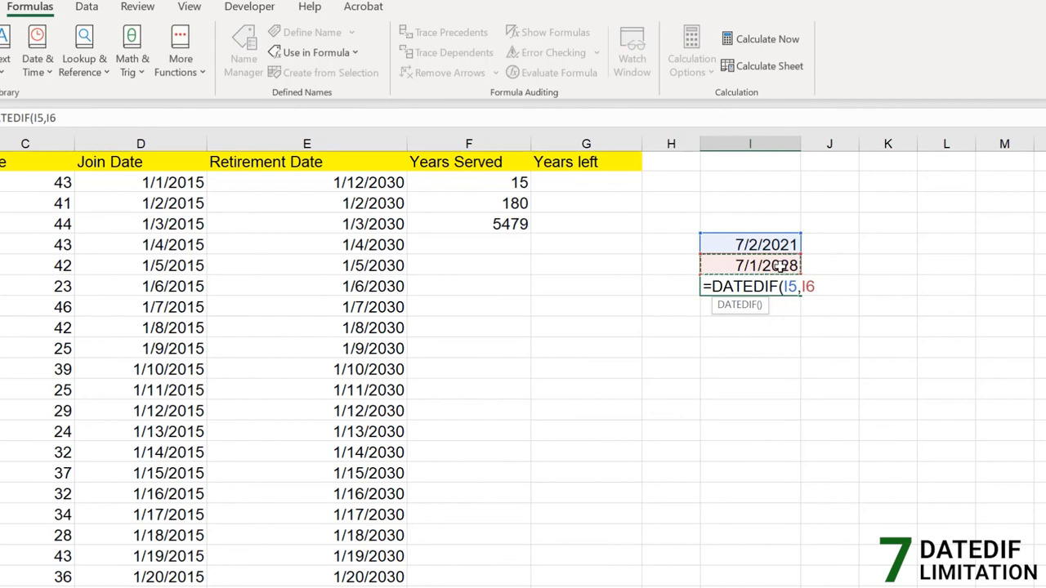
type(",\"Y\")")
key("Return")
Step: Compare the dates in I5 and I6 with the DATEDIF result in I7
left_click(779, 291)
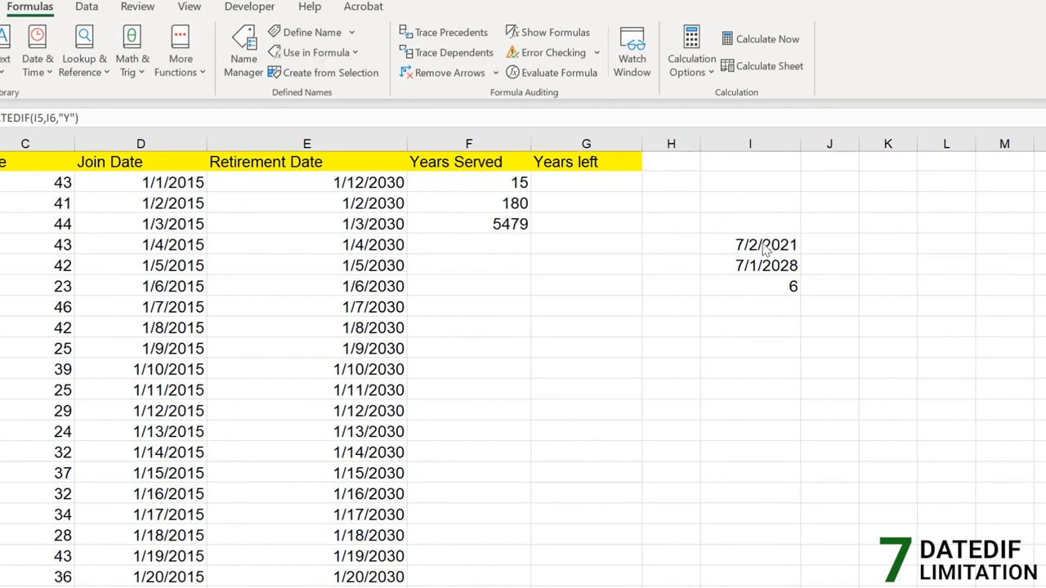
left_click(777, 264)
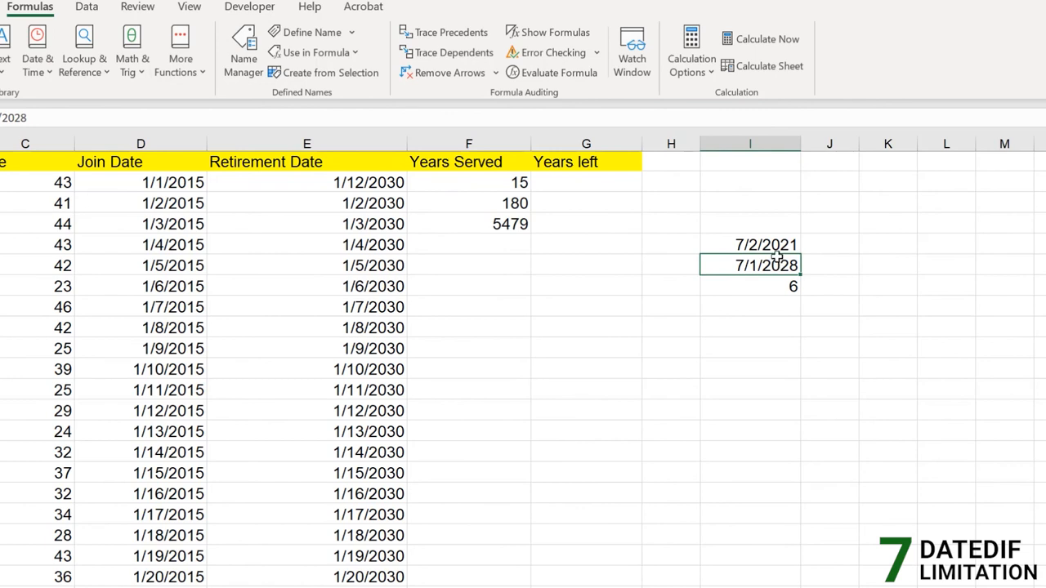
left_click(778, 247)
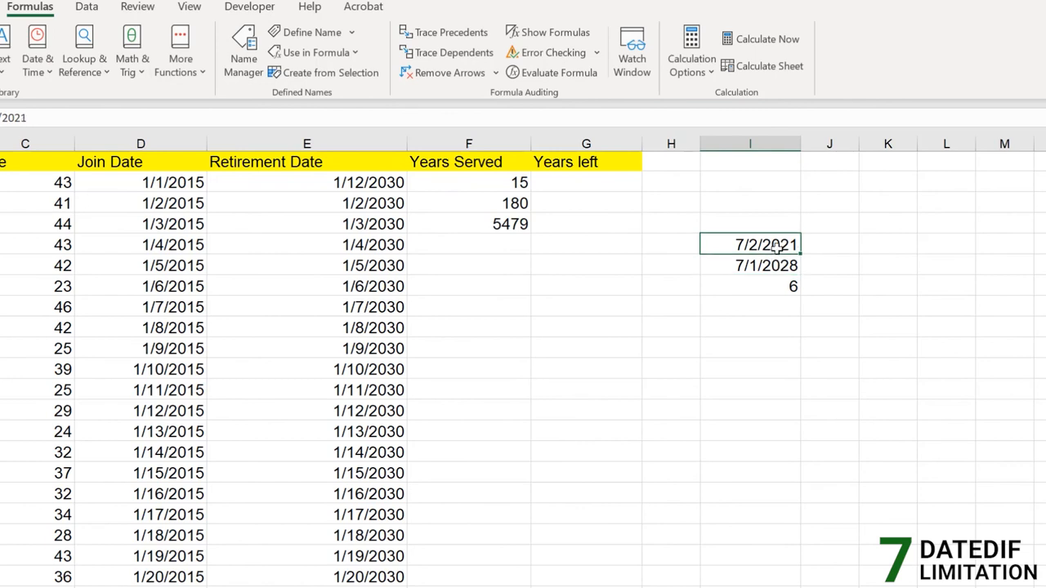
left_click(782, 267)
left_click(781, 286)
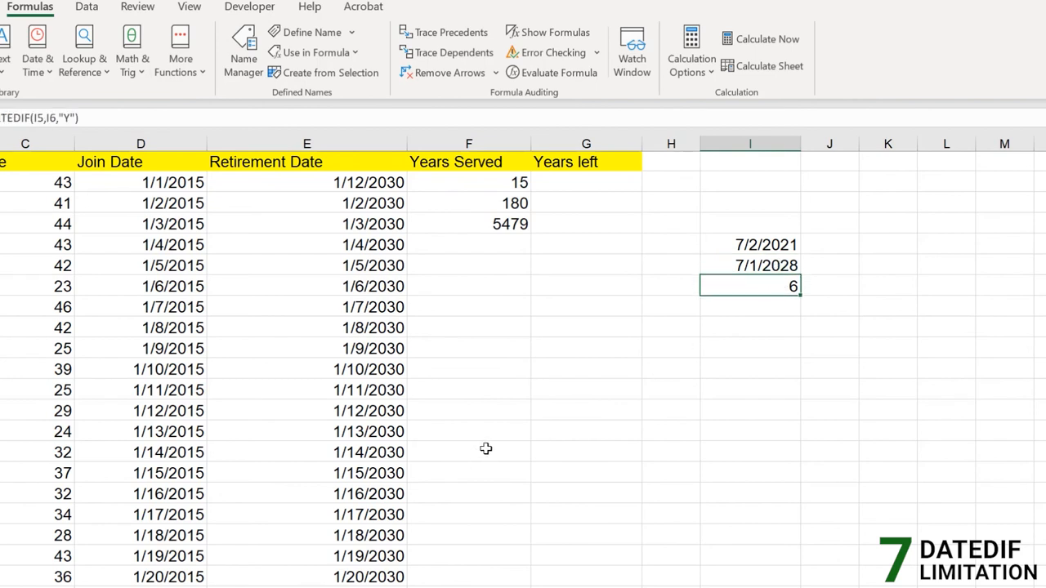
Step: Replace the formula in I7 with =YEAR(I6)-YEAR(I5) to subtract the calendar years of the two dates
double_click(769, 286)
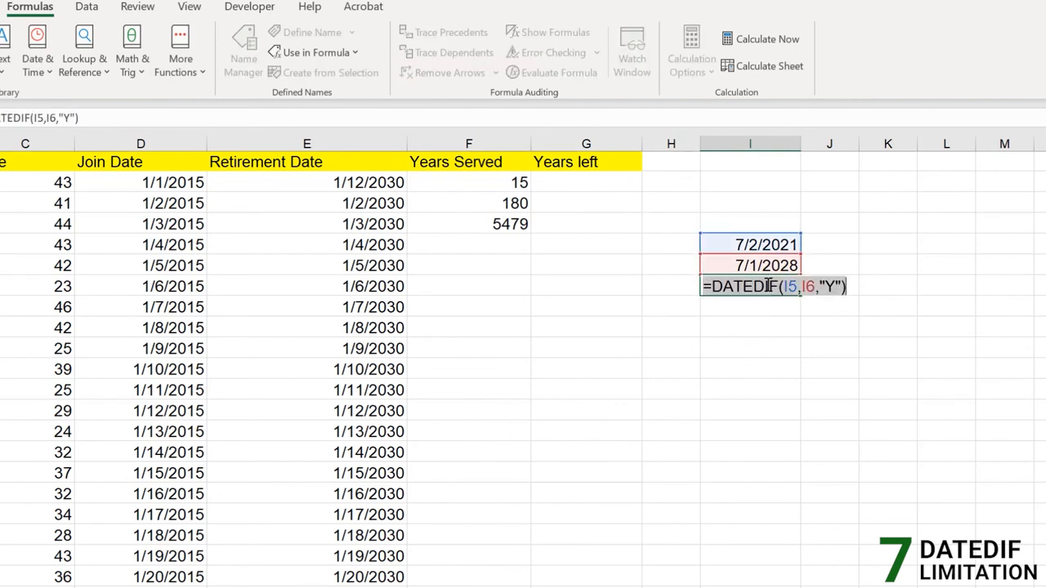
type("=YEAR")
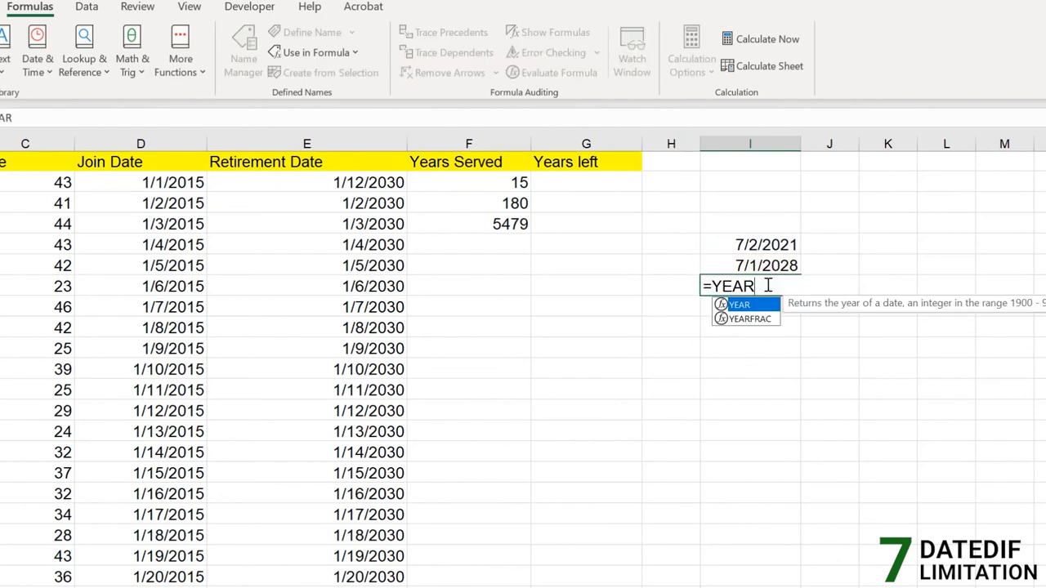
type("(")
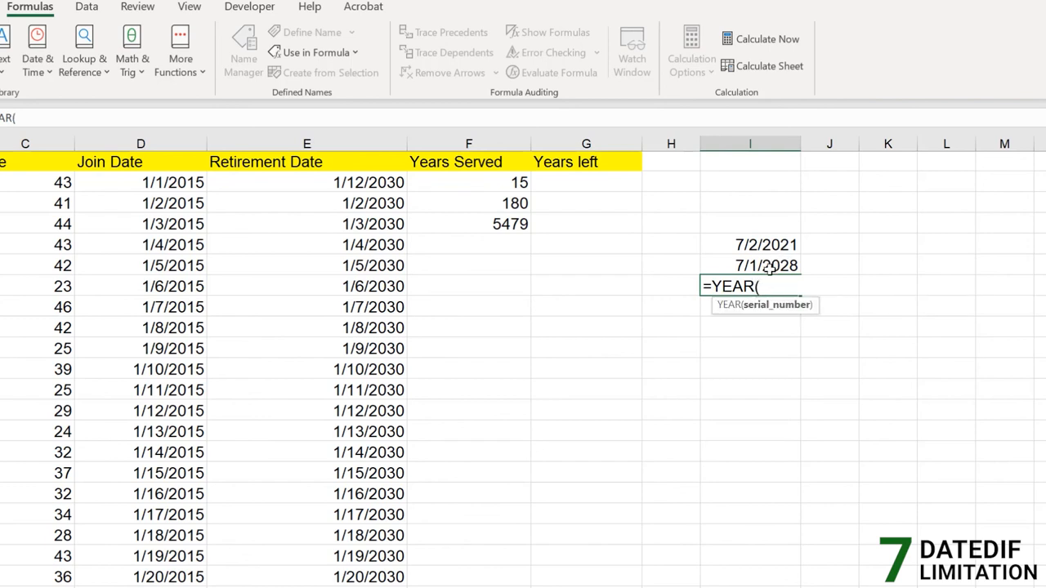
left_click(769, 267)
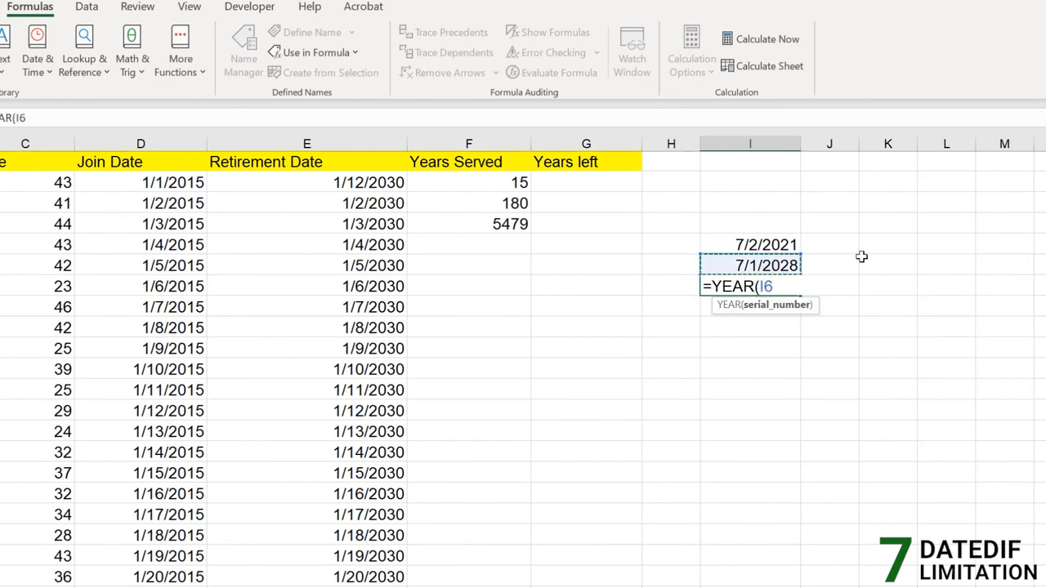
type(")-YEAR(")
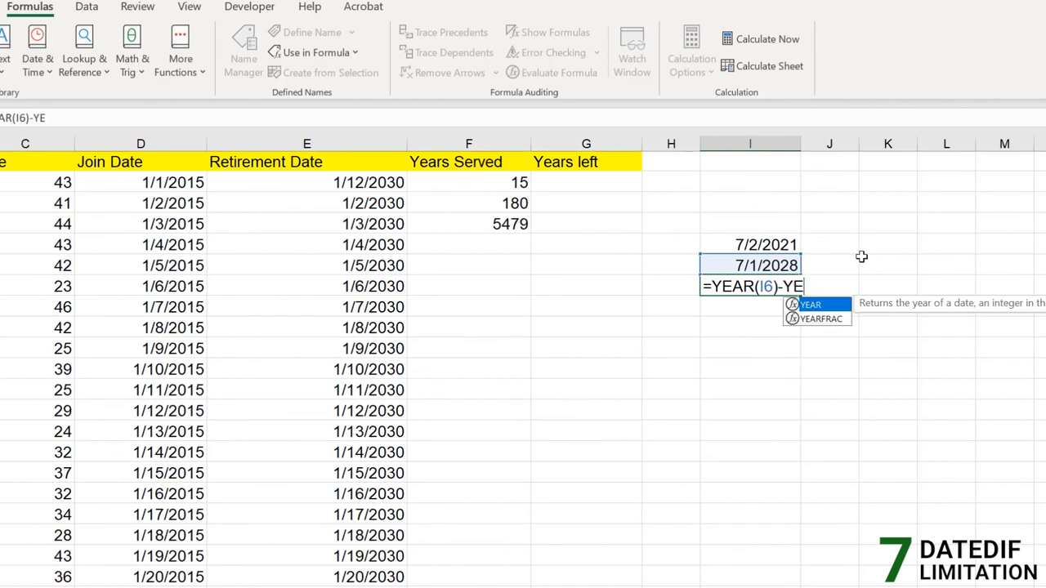
left_click(717, 239)
type(")")
key("Return")
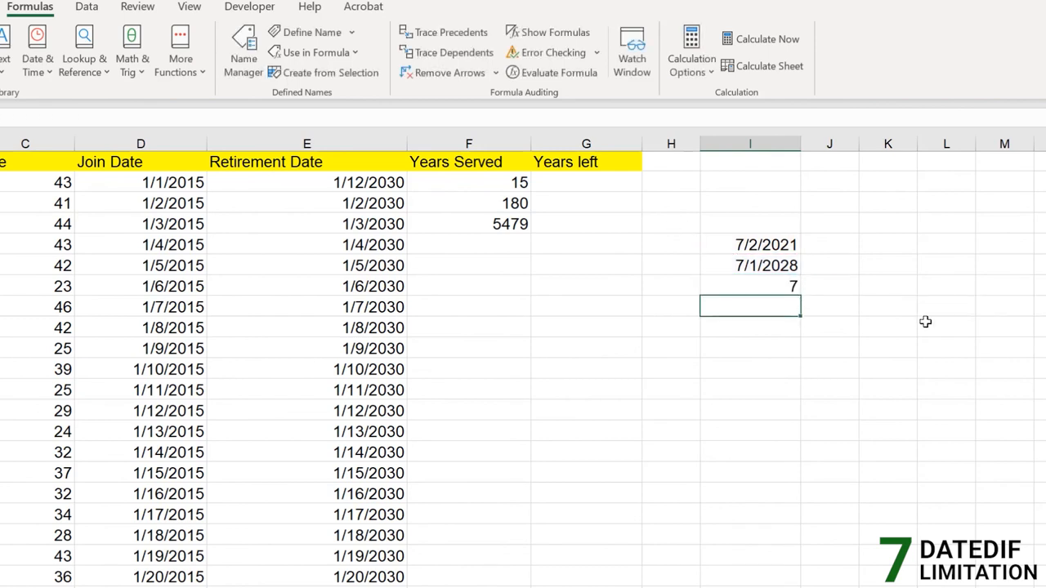
Step: Examine the year-subtraction result and its formula in I7 against the dates in I5 and I6
left_click(781, 287)
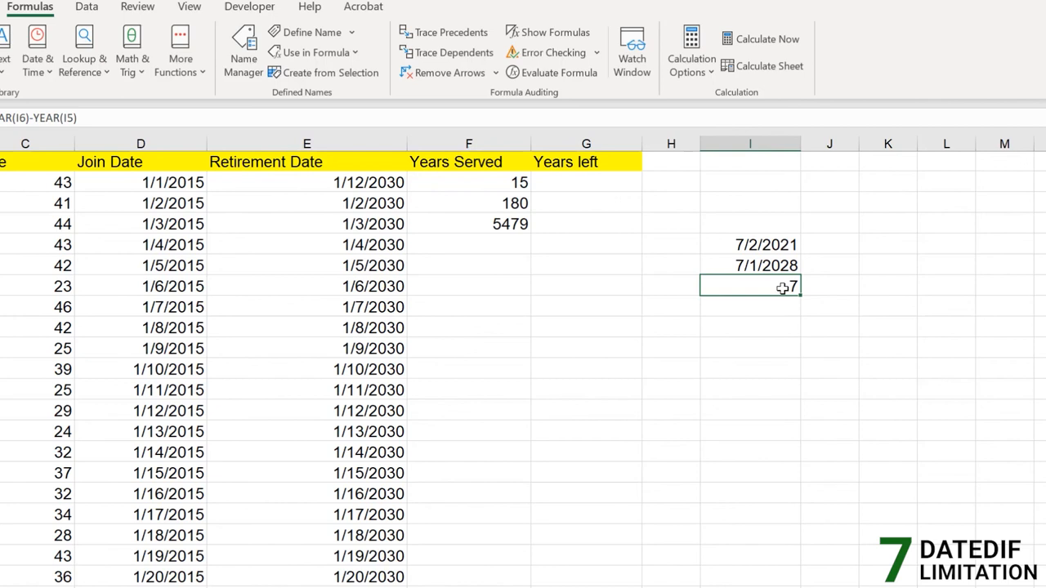
left_click(759, 245)
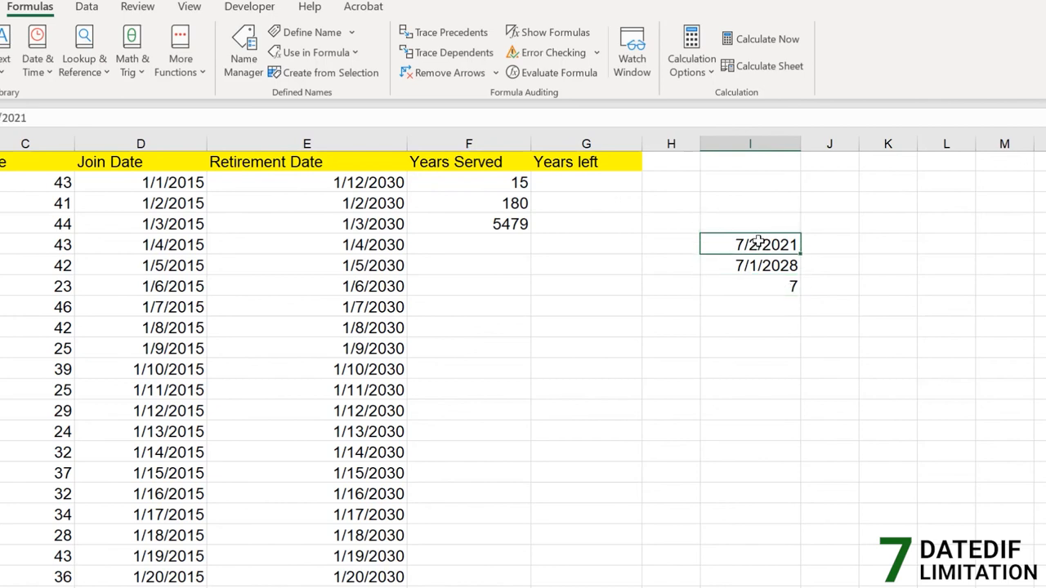
left_click(772, 262)
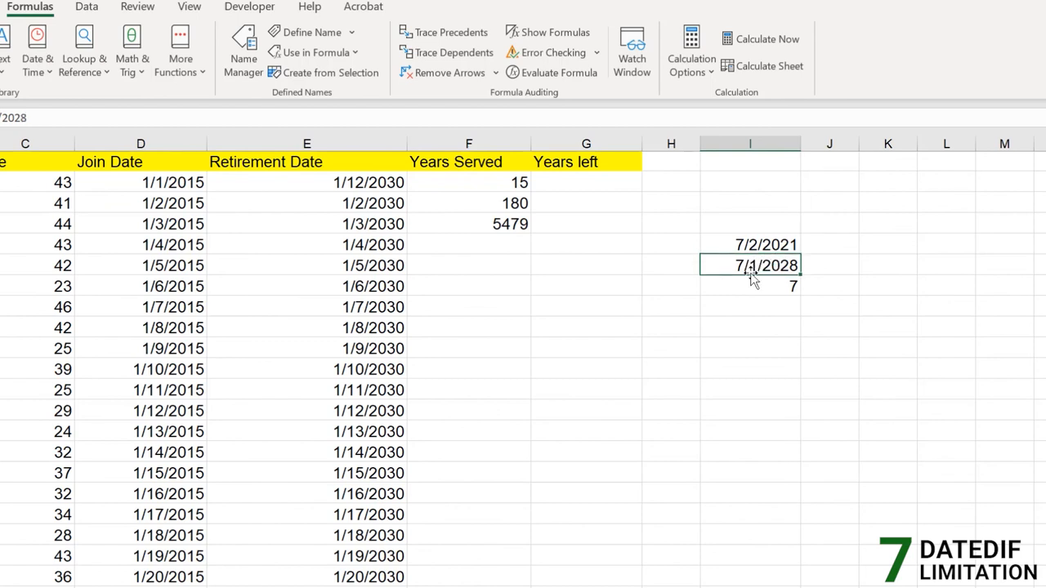
left_click(762, 242)
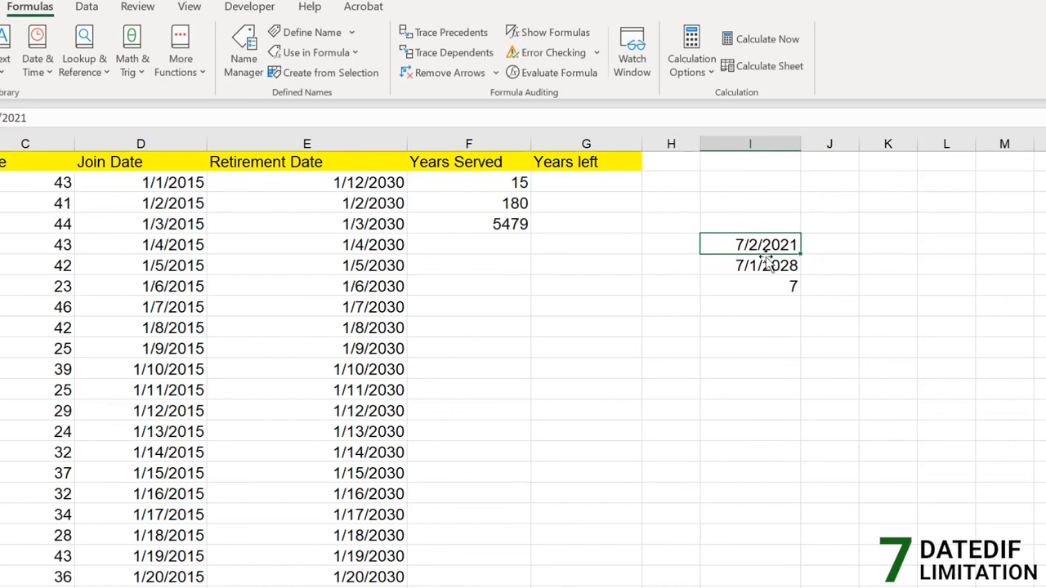
left_click(769, 266)
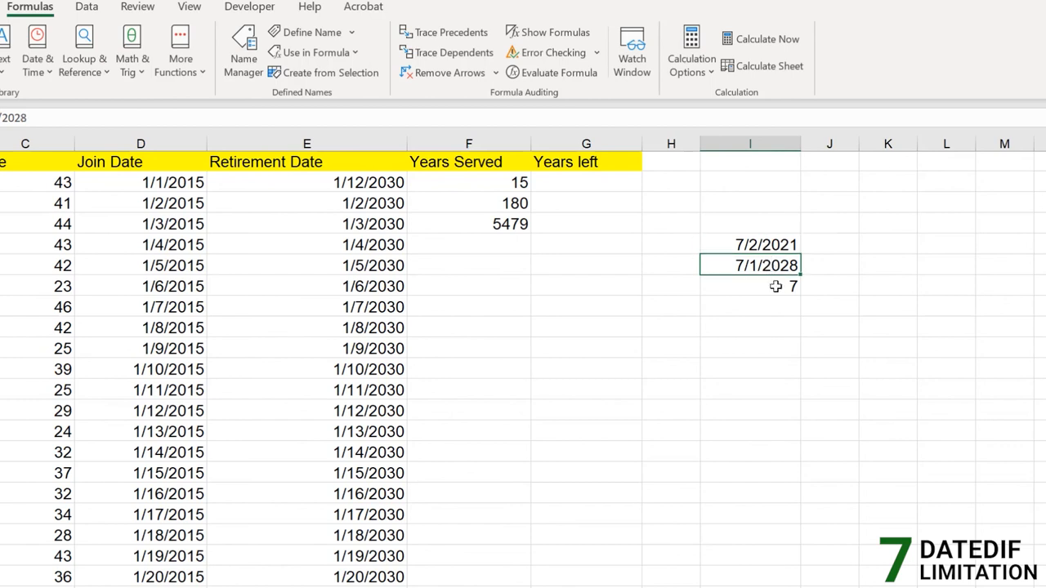
left_click(776, 286)
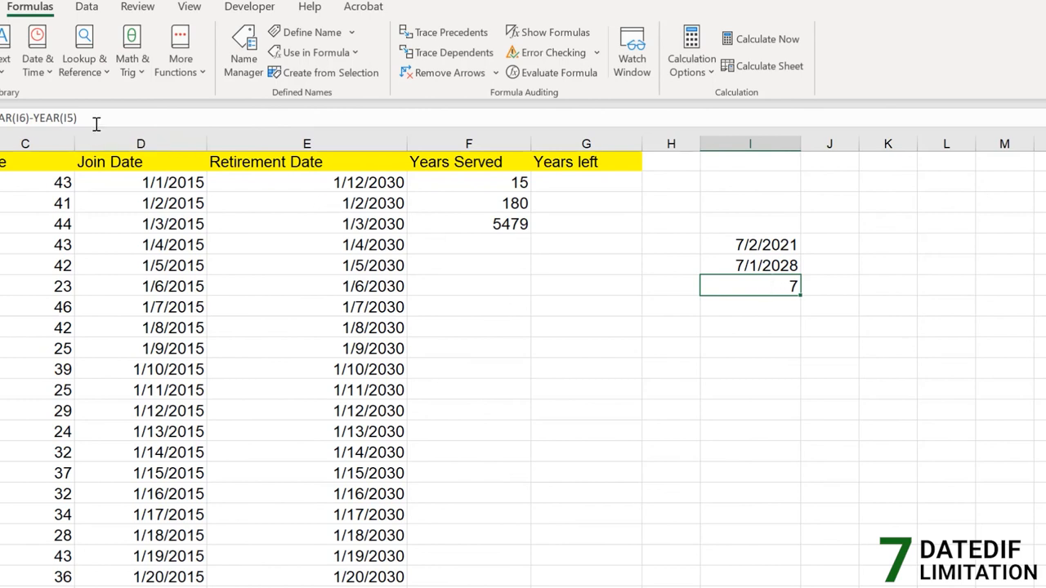
left_click_drag(96, 123, 0, 117)
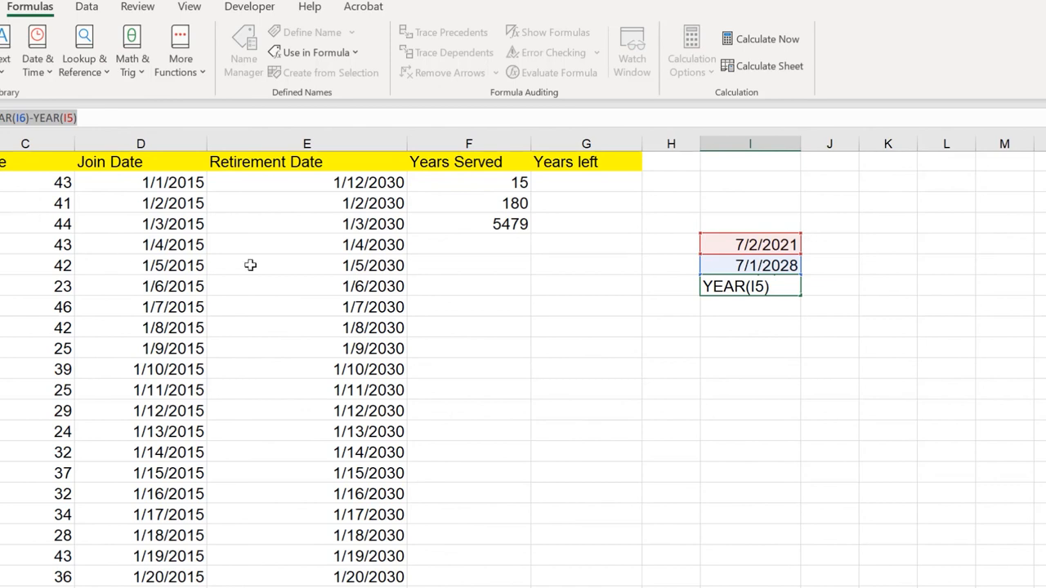
left_click(779, 287)
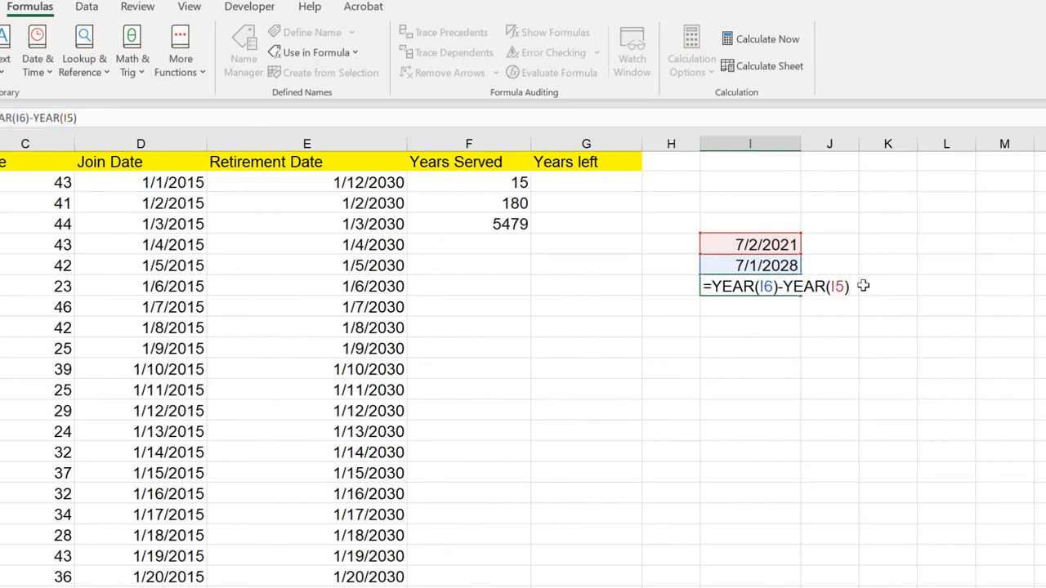
key("Return")
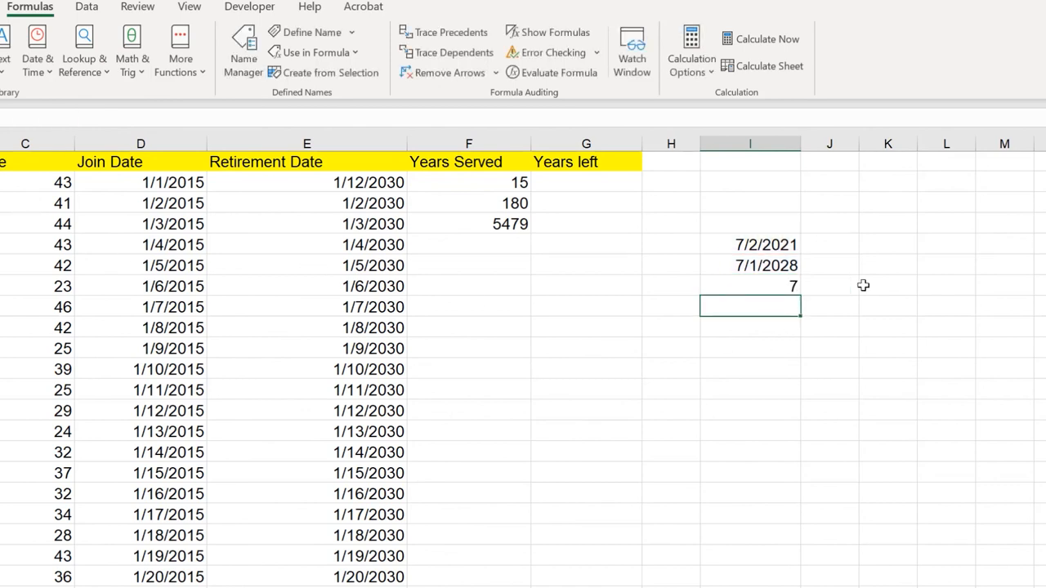